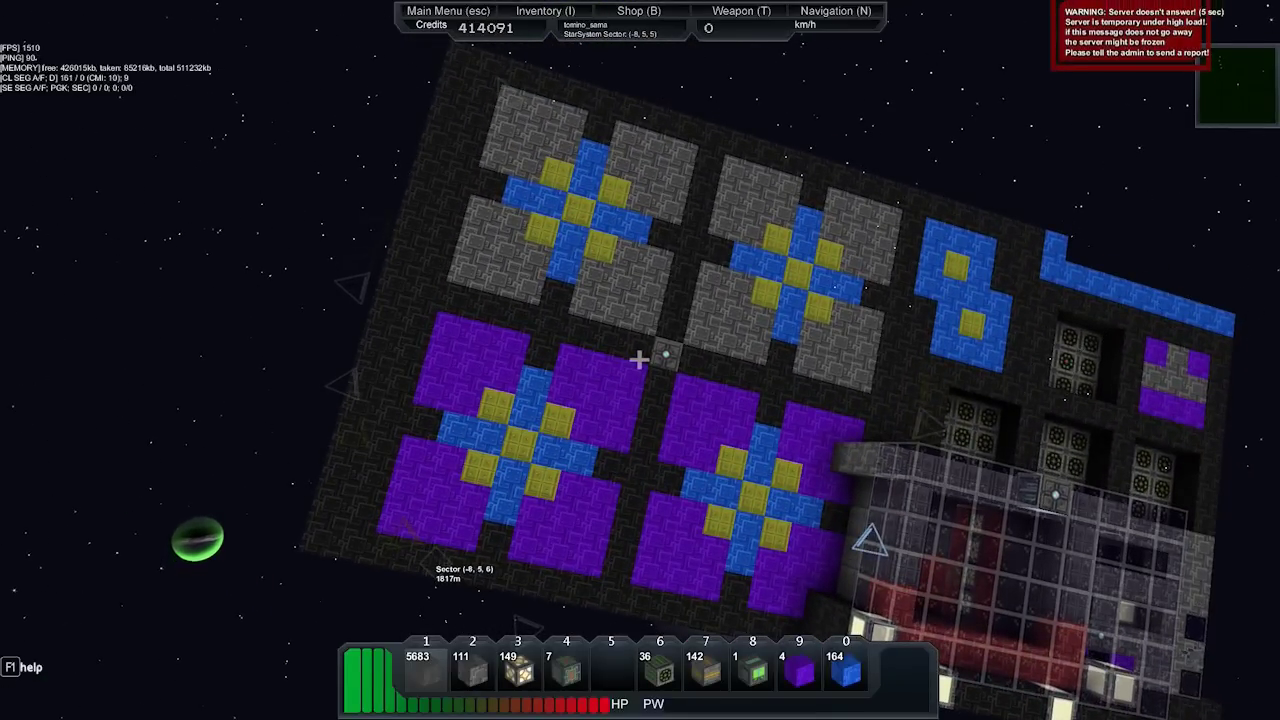
Enter the USS Pineapple Express ship core and switch into Build Mode.
click(640, 360)
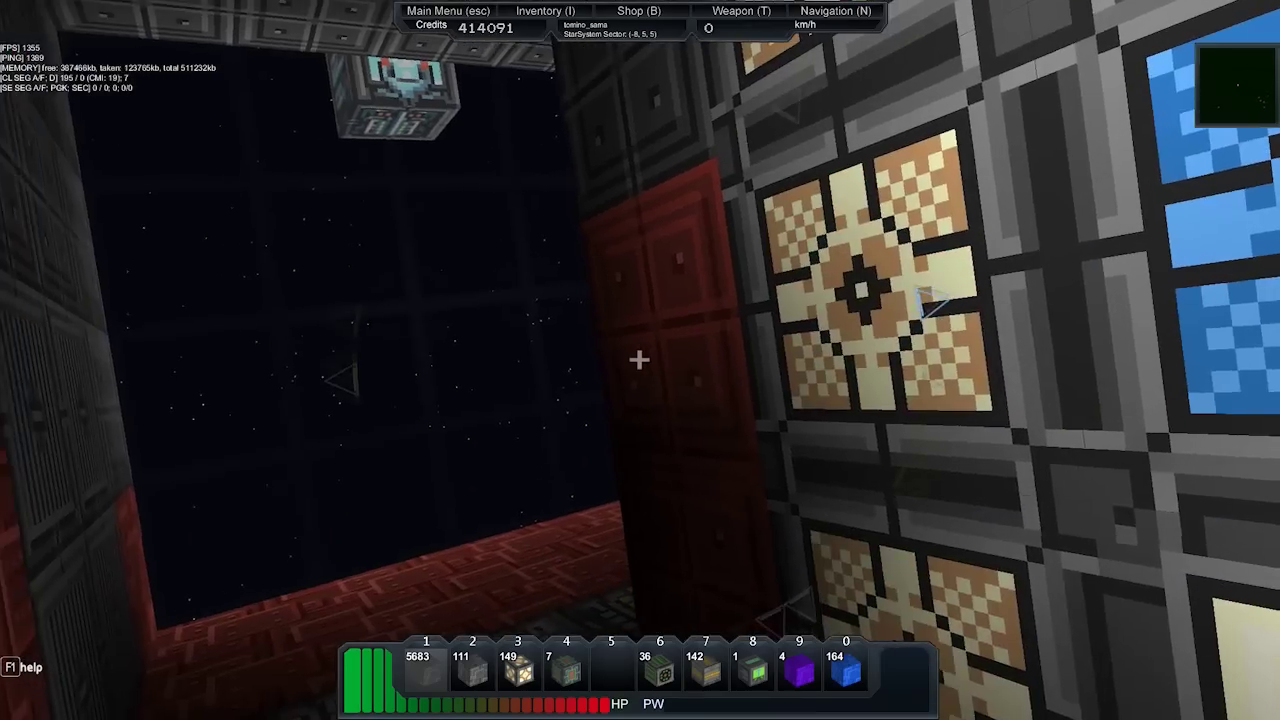
key(r)
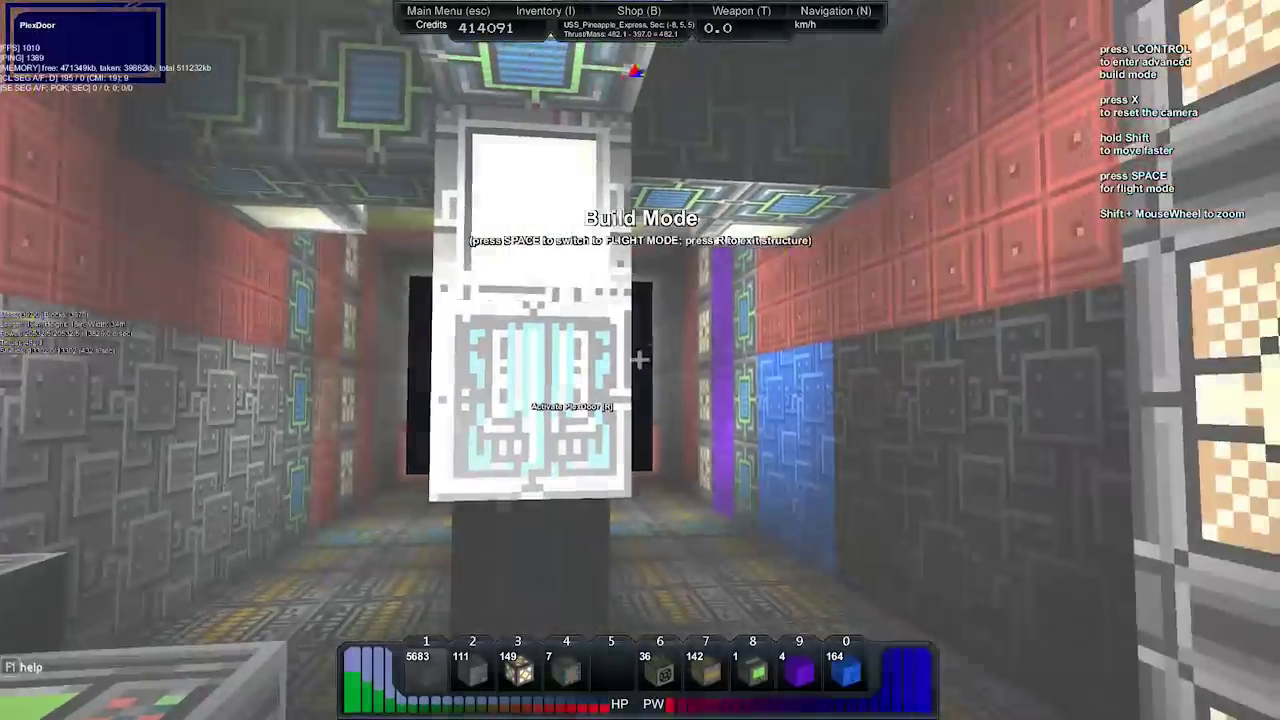
scroll(639, 359, down, 5)
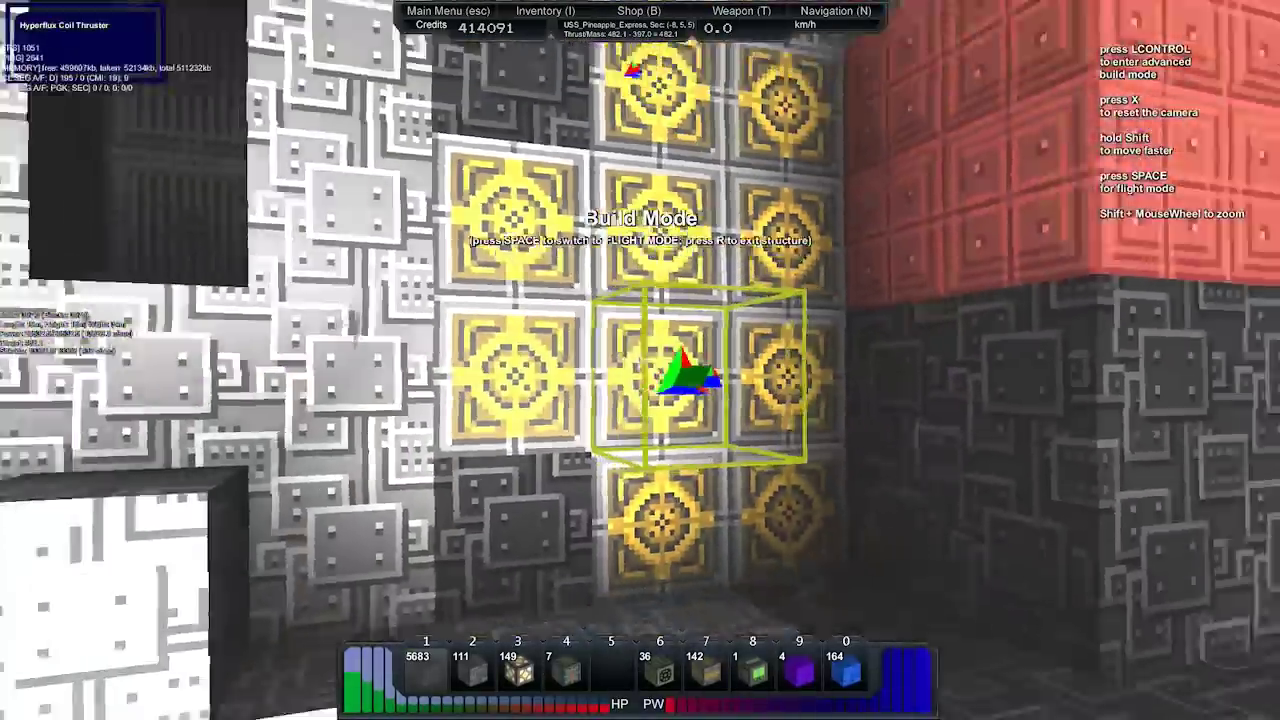
scroll(639, 359, down, 3)
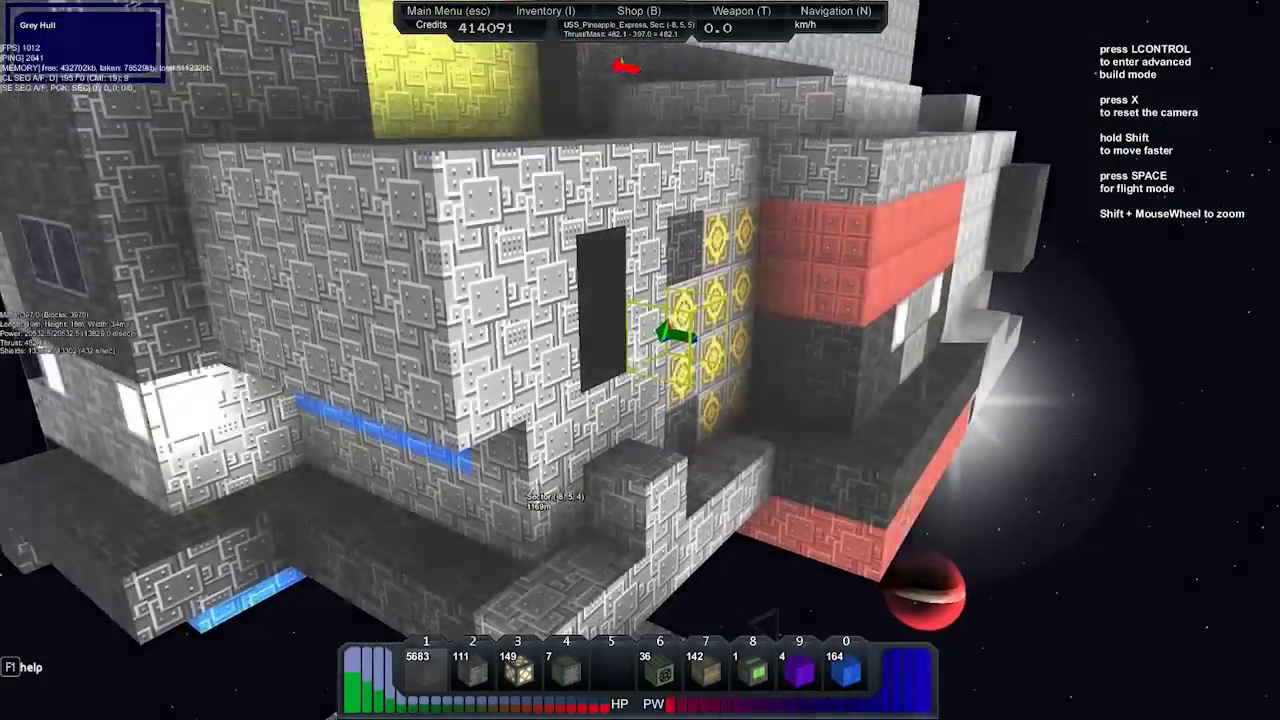
scroll(639, 360, up, 1)
scroll(639, 360, down, 2)
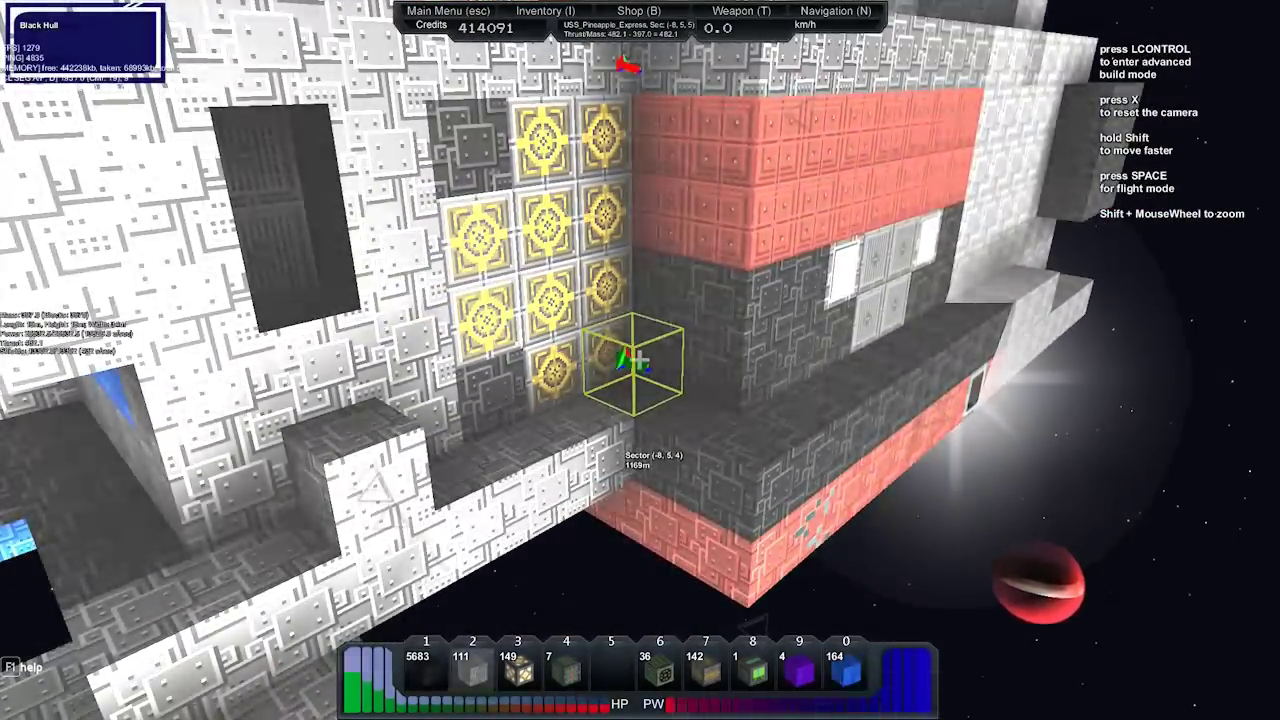
scroll(639, 360, up, 1)
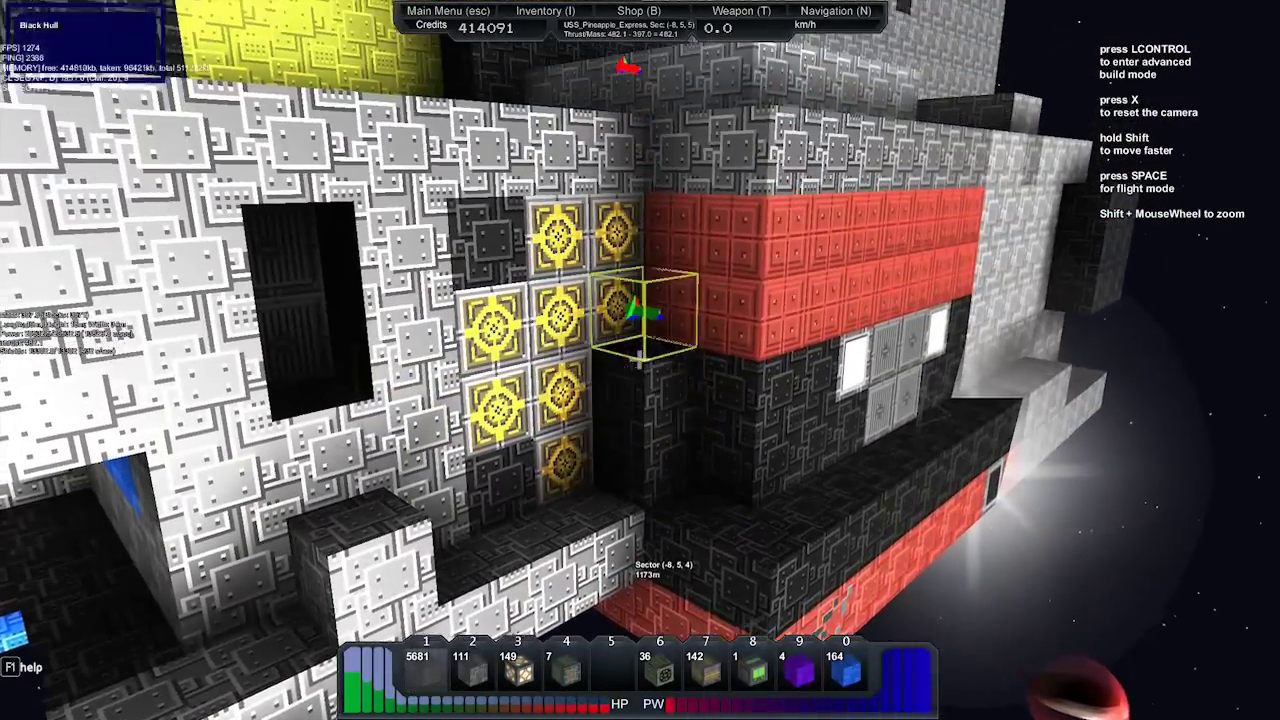
Cover the exposed yellow thruster faces with black hull blocks.
click(639, 359)
click(639, 359)
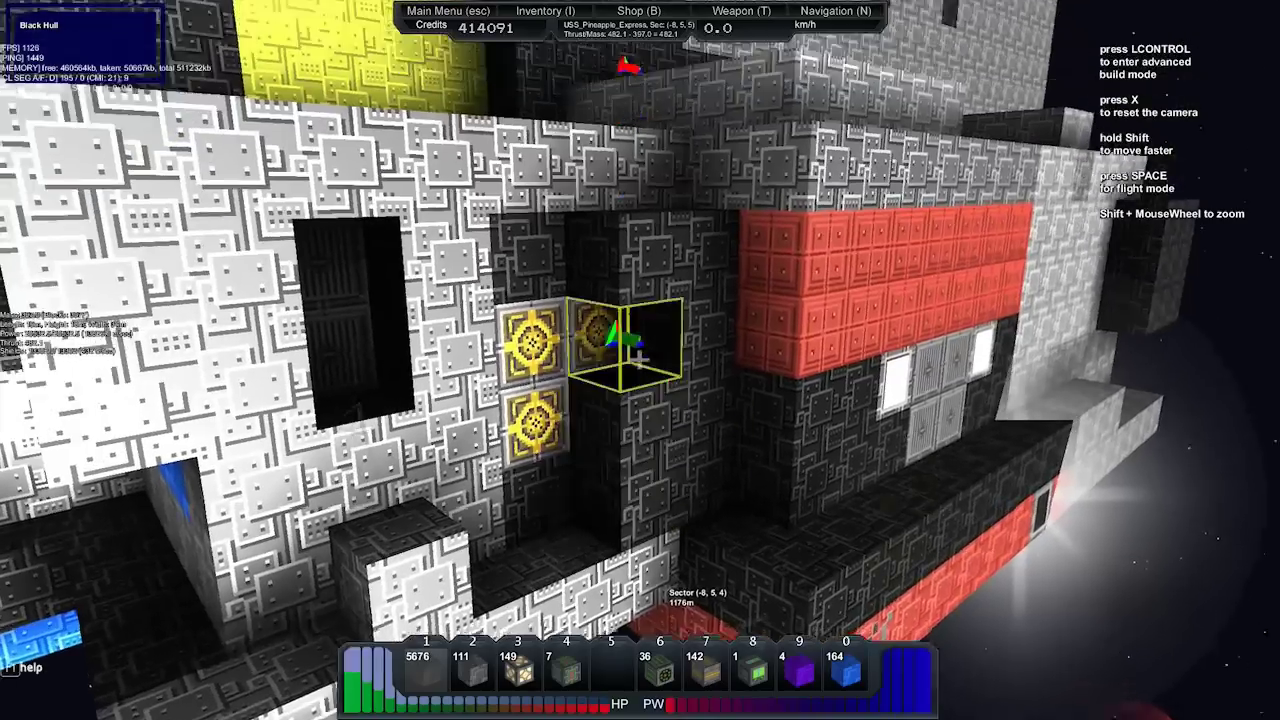
click(639, 359)
click(639, 359)
click(639, 359)
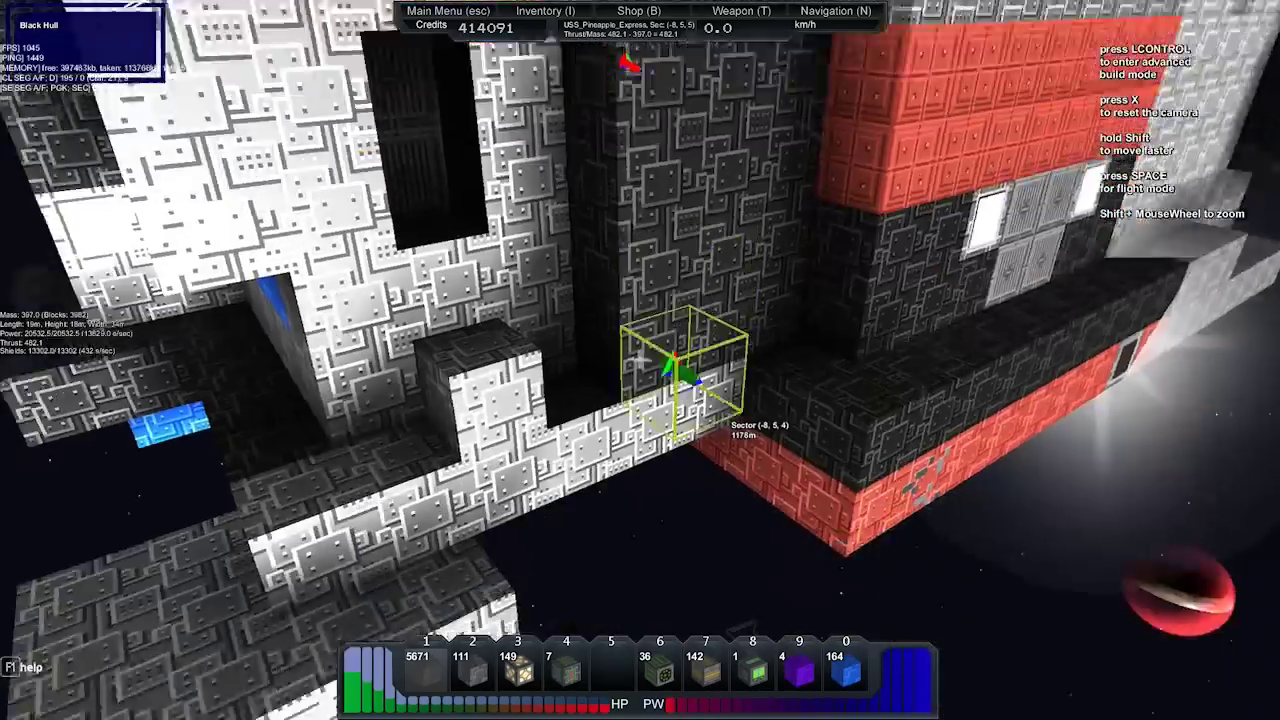
scroll(639, 359, down, 1)
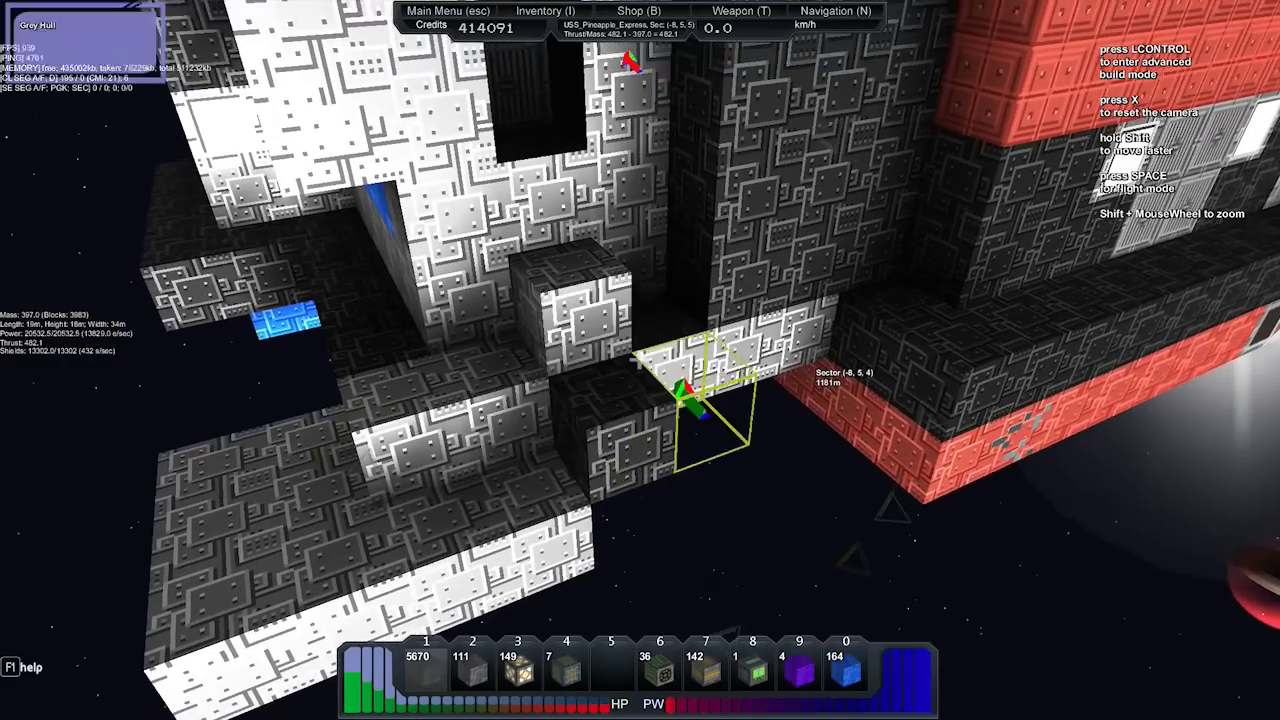
Fill the remaining hull gaps with grey hull blocks.
drag(639, 359, 639, 359)
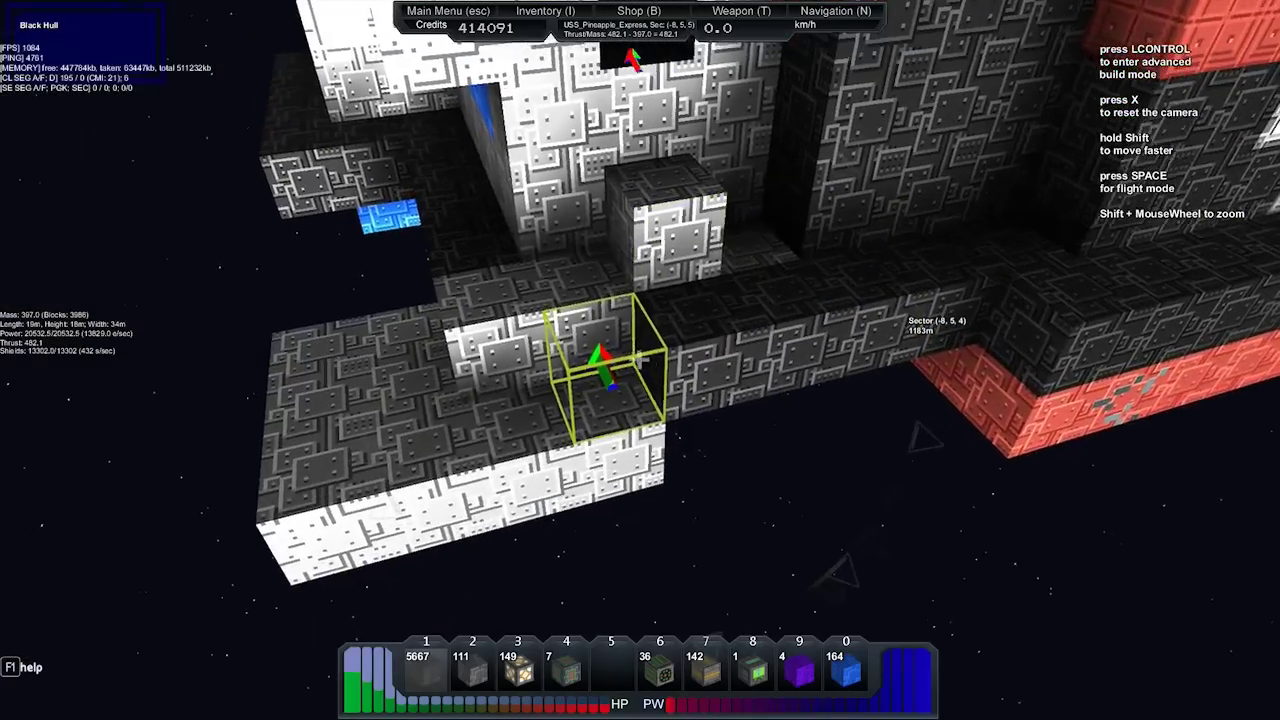
click(639, 359)
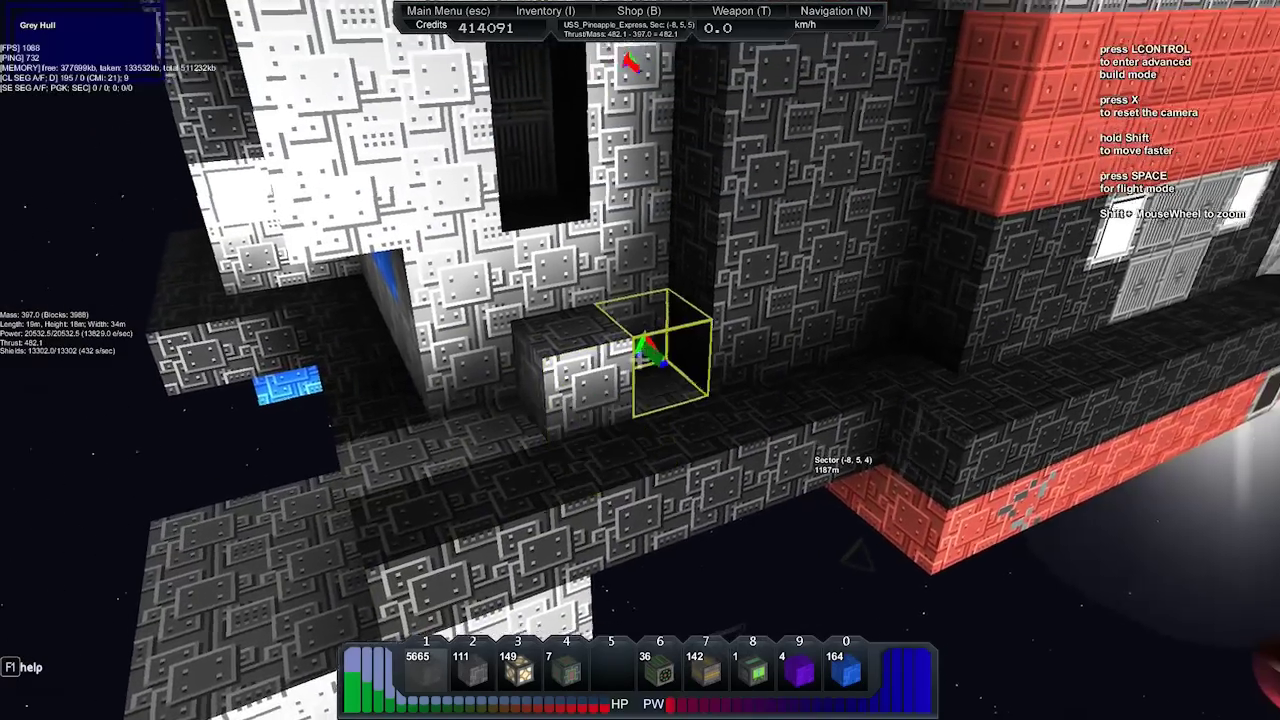
click(639, 359)
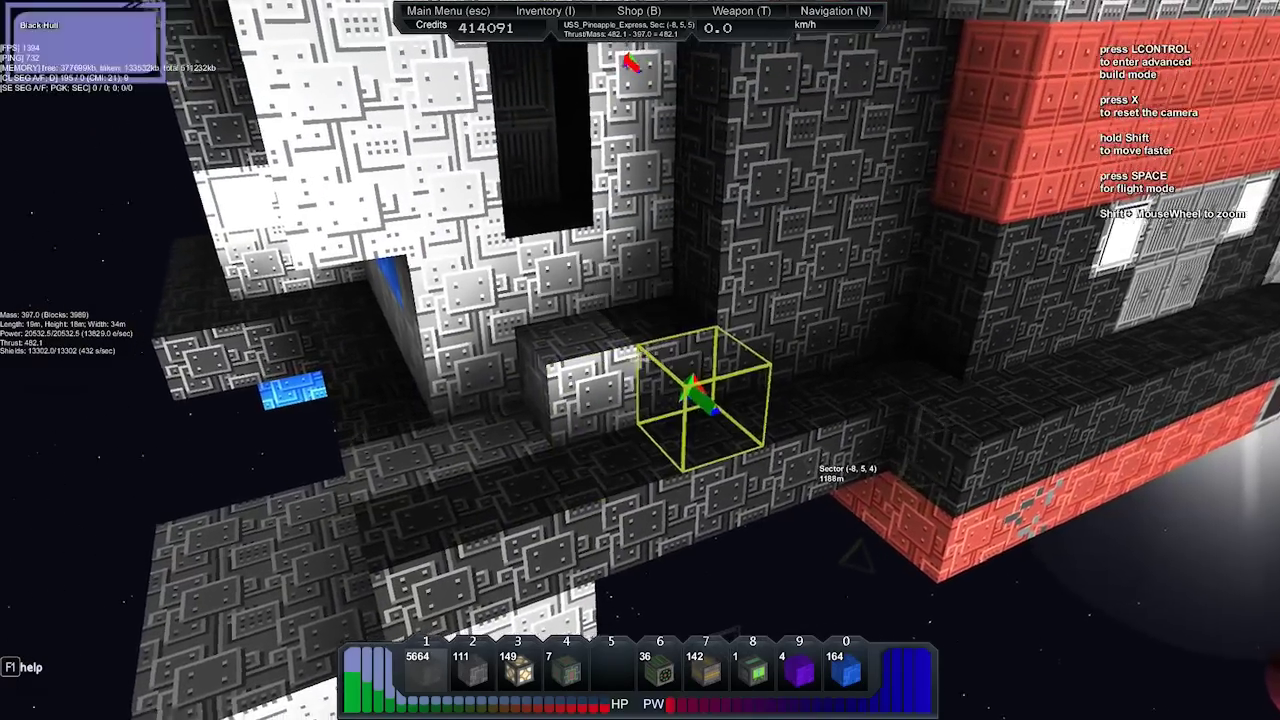
click(639, 359)
scroll(639, 359, down, 5)
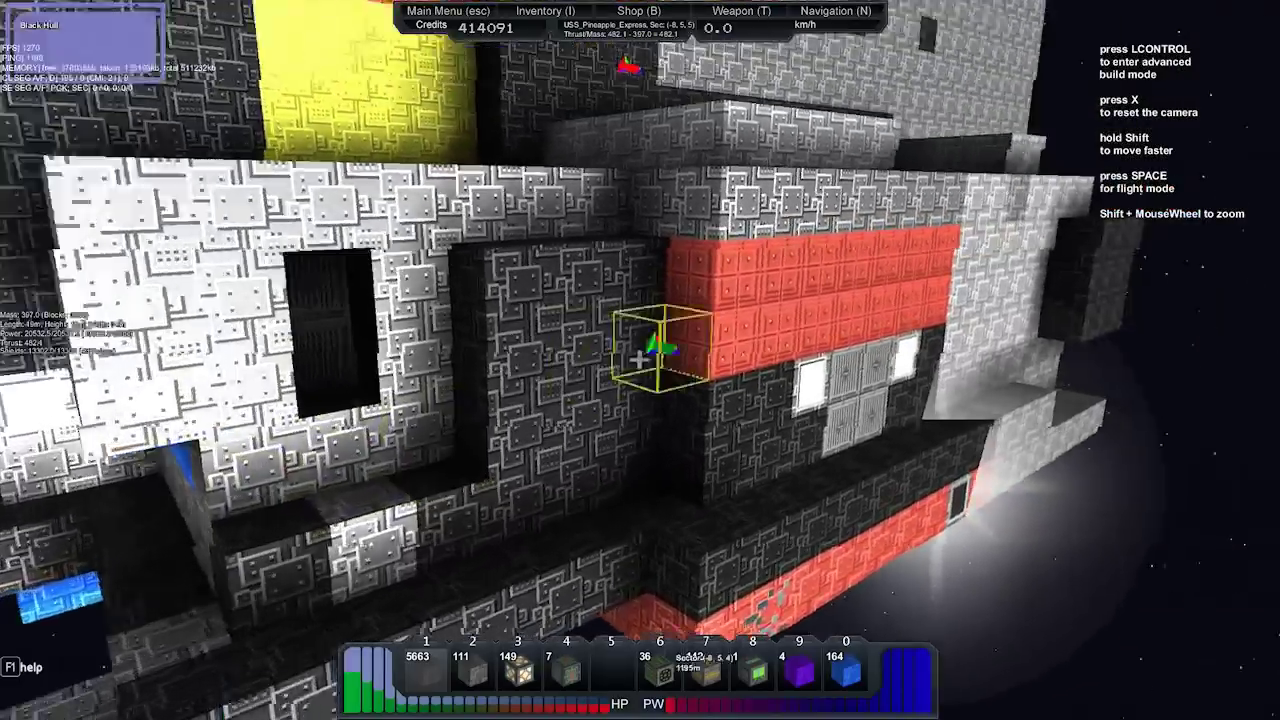
Move around the ship, then switch to flight mode with the navigation panel up.
key(w)
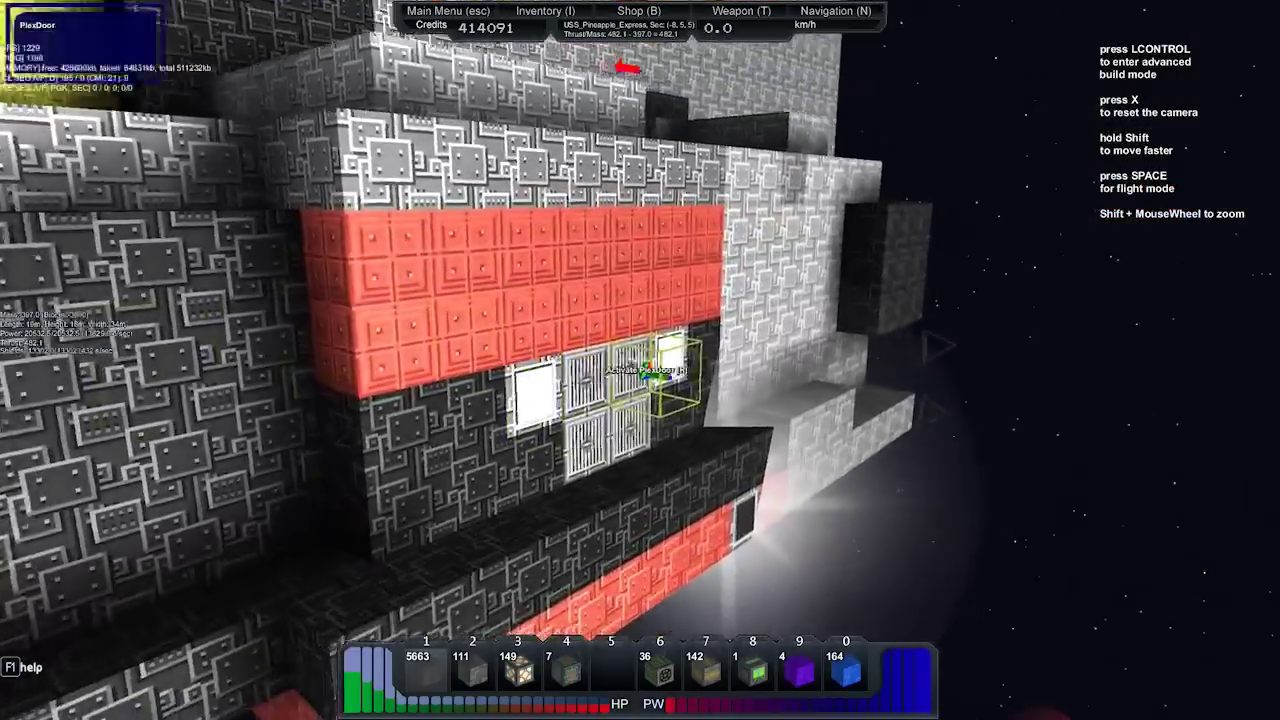
key(w)
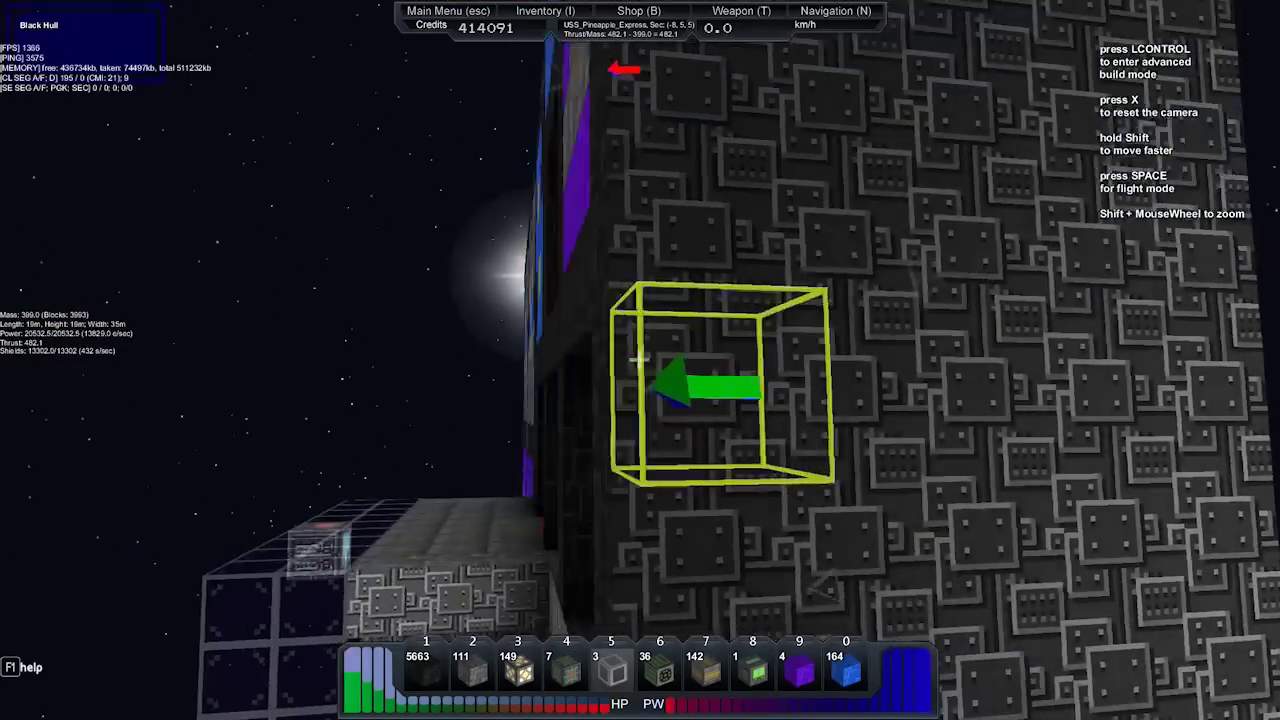
scroll(639, 359, down, 5)
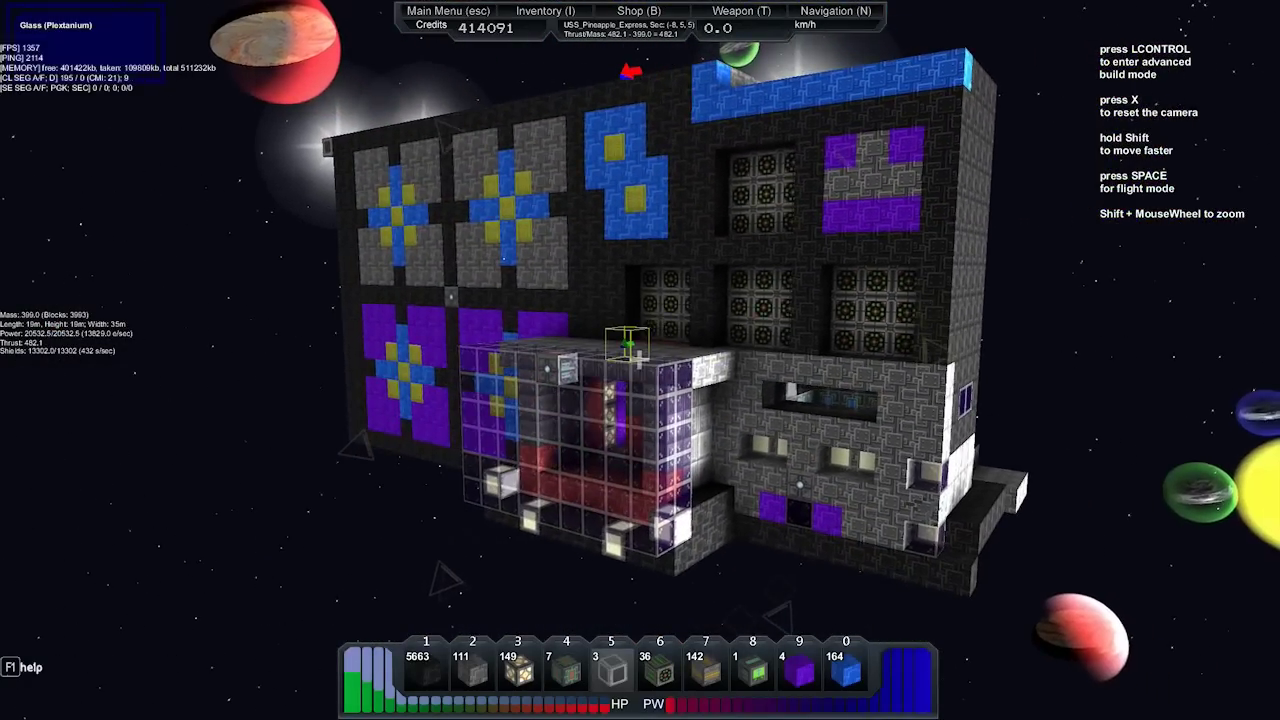
key(space)
key(n)
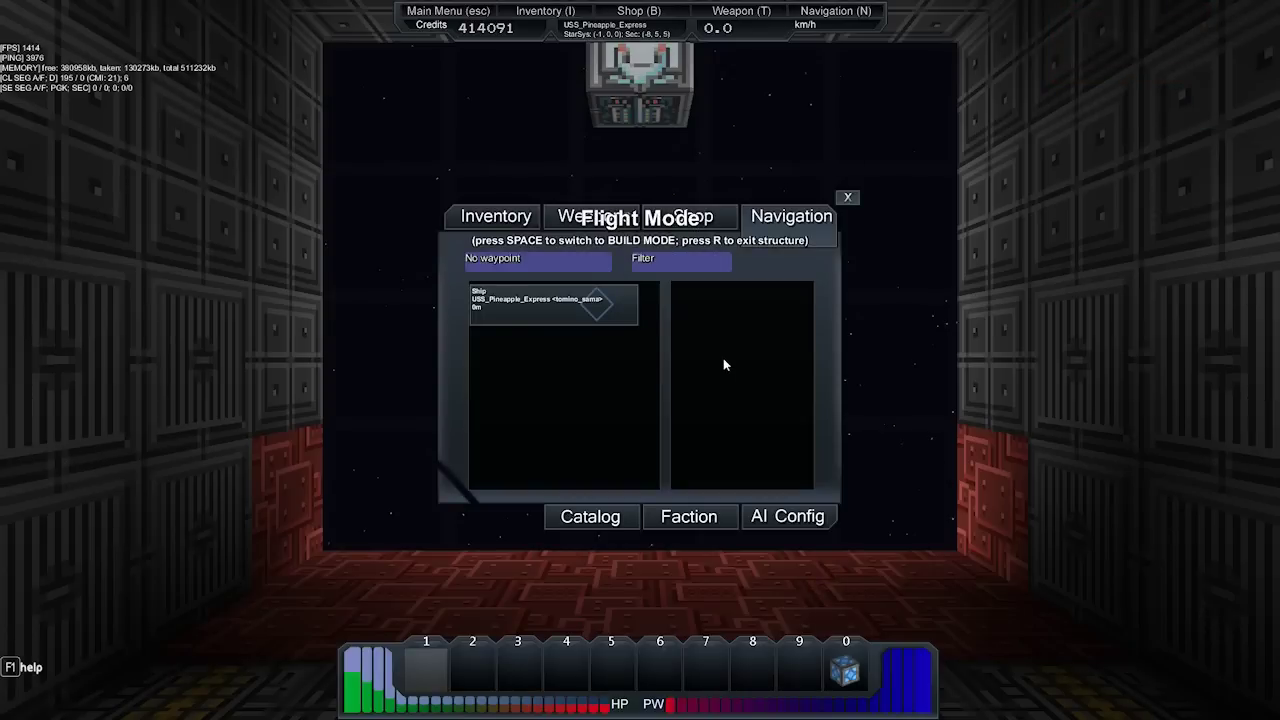
Reopen the navigation panel and begin entering a waypoint for sector (-3, 5, 5).
key(n)
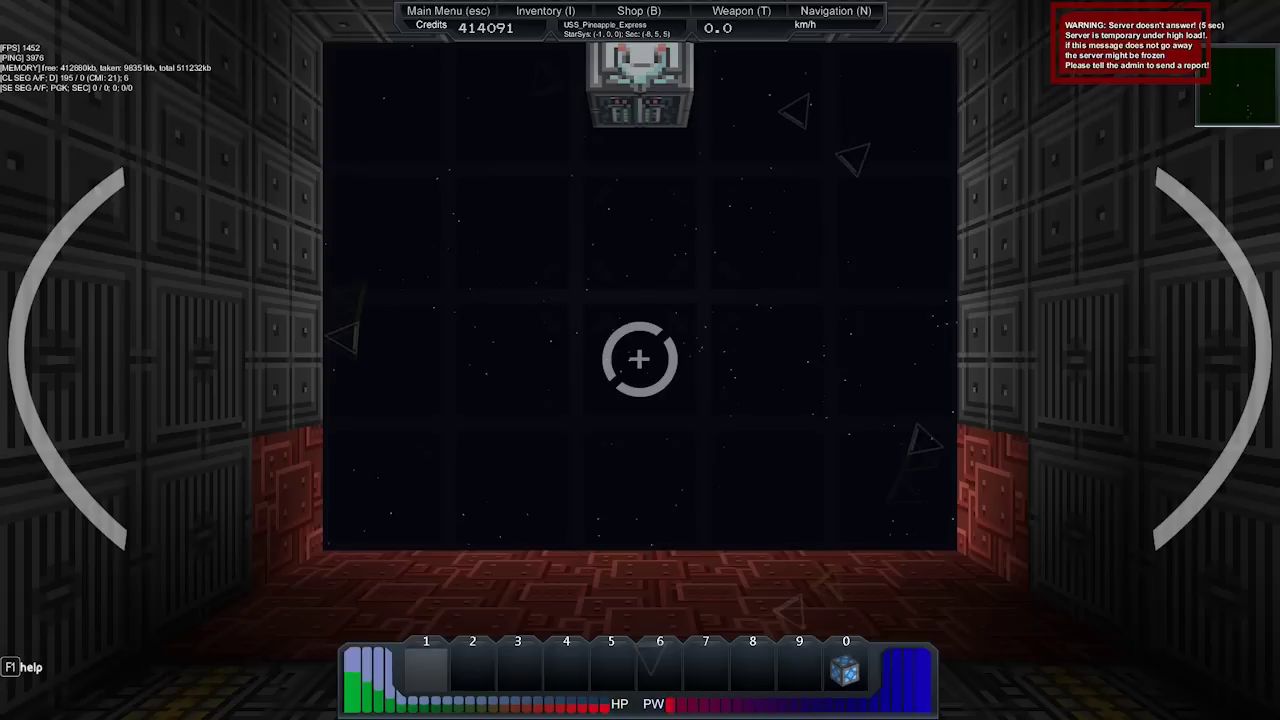
key(n)
click(577, 265)
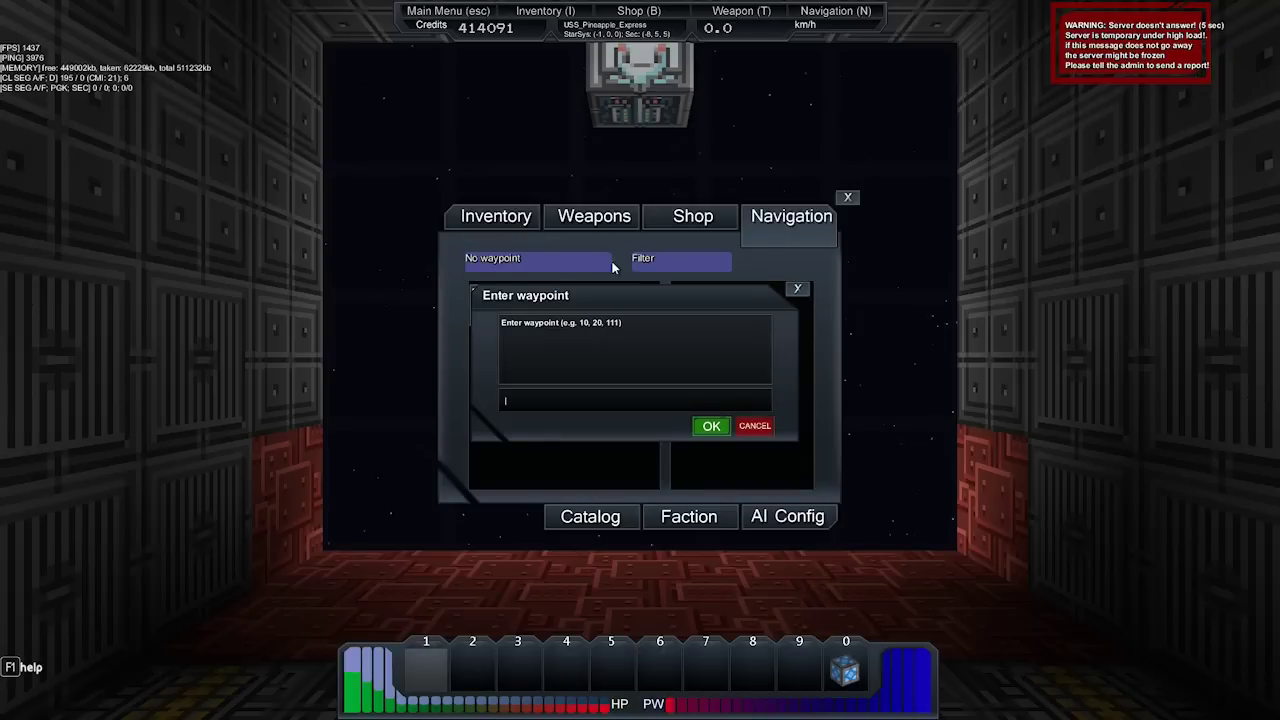
text(4-)
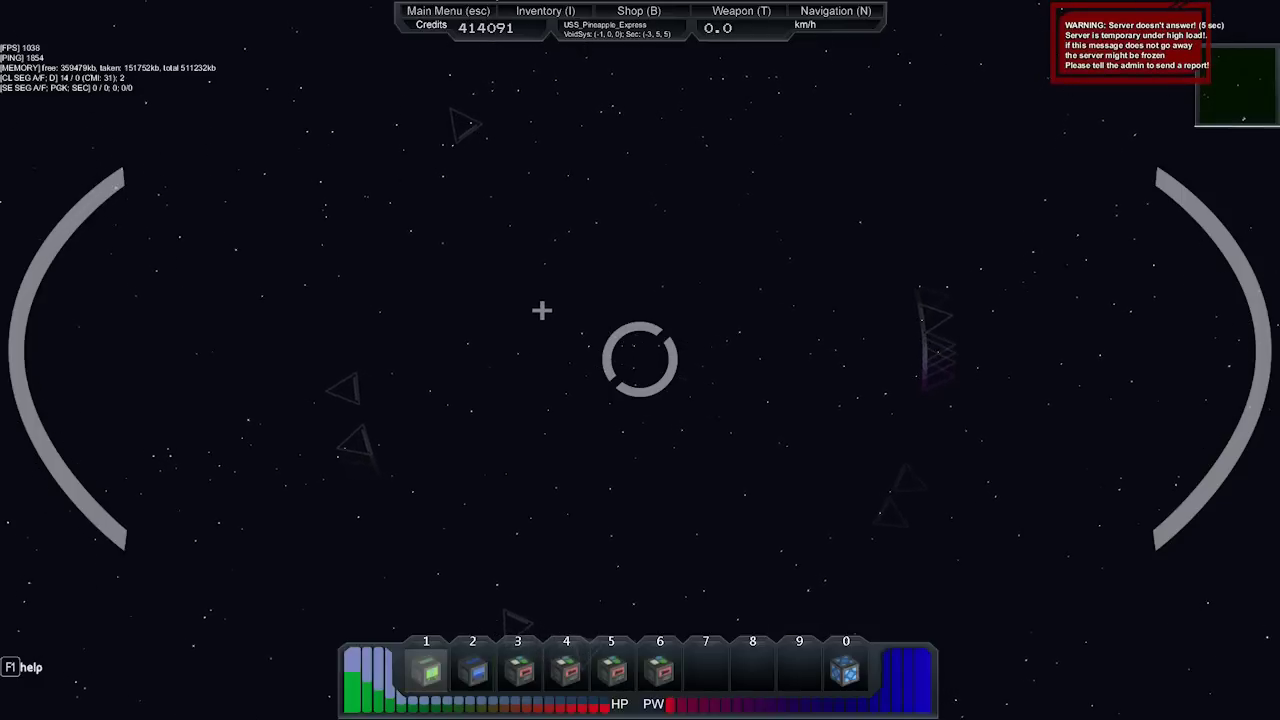
Accelerate the ship forward, then slow it down.
key(w)
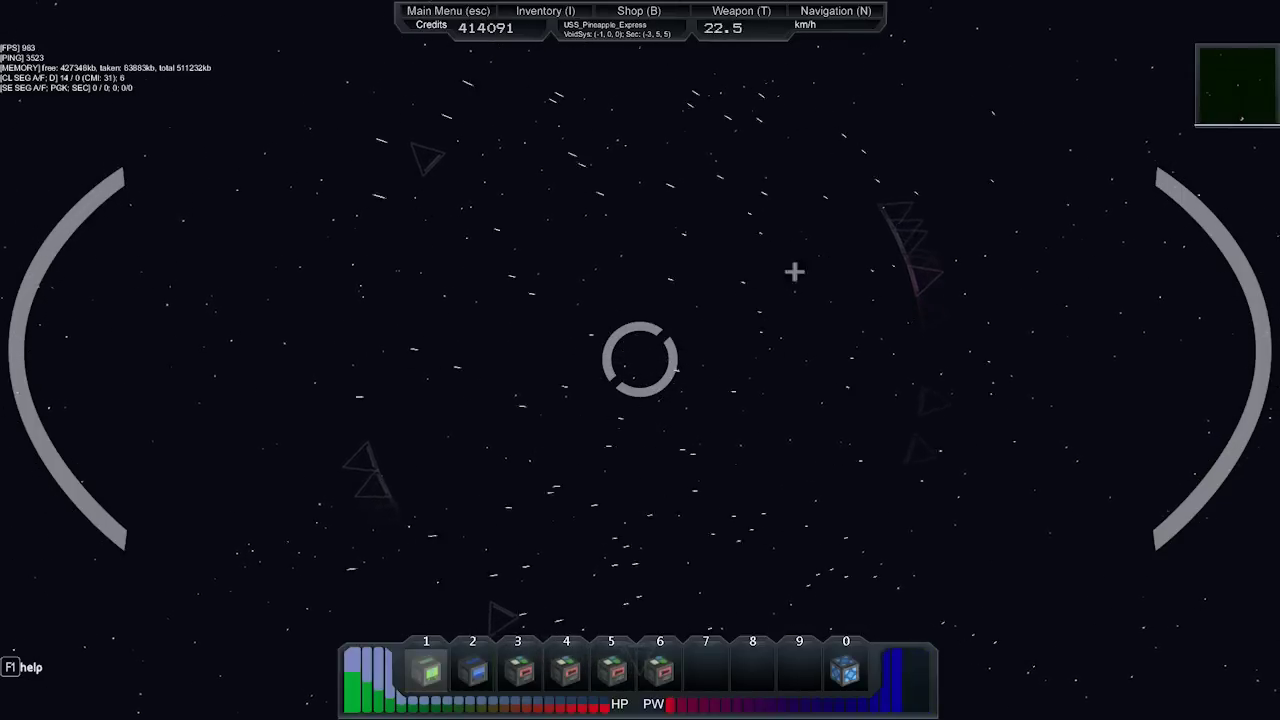
key(w)
key(s)
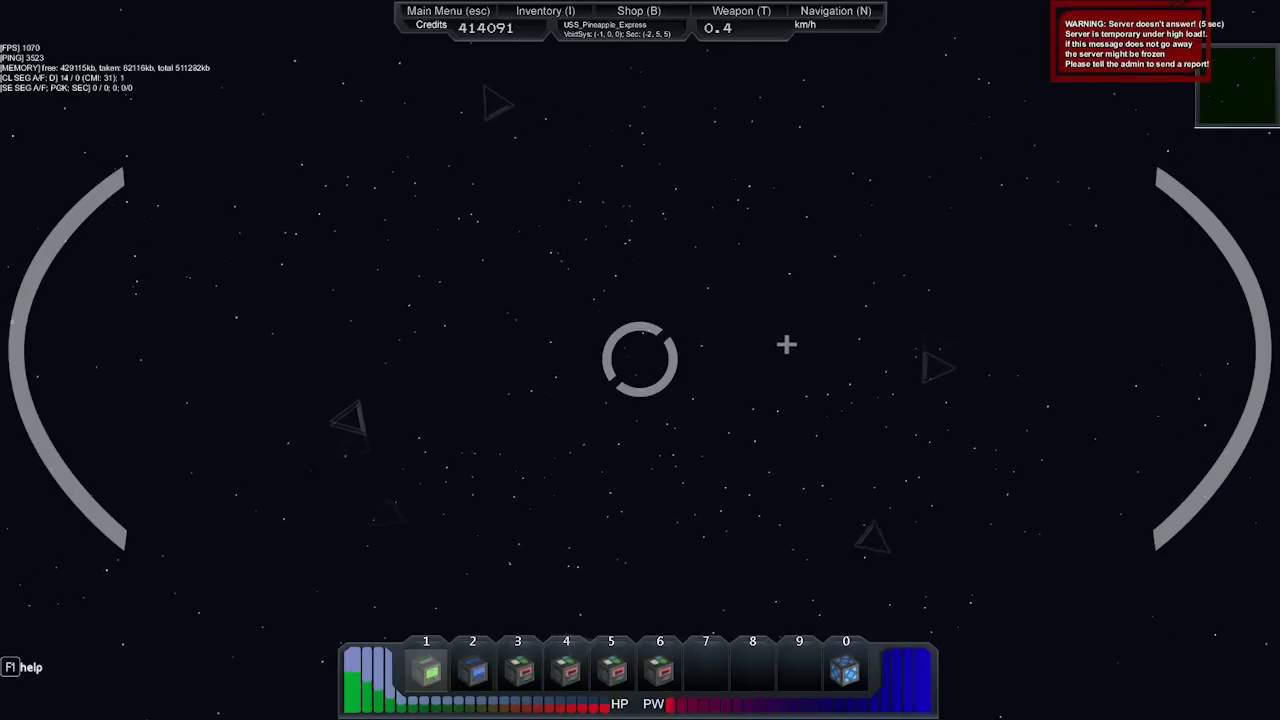
Set a navigation waypoint at sector (-5, 5, 5).
key(n)
click(554, 262)
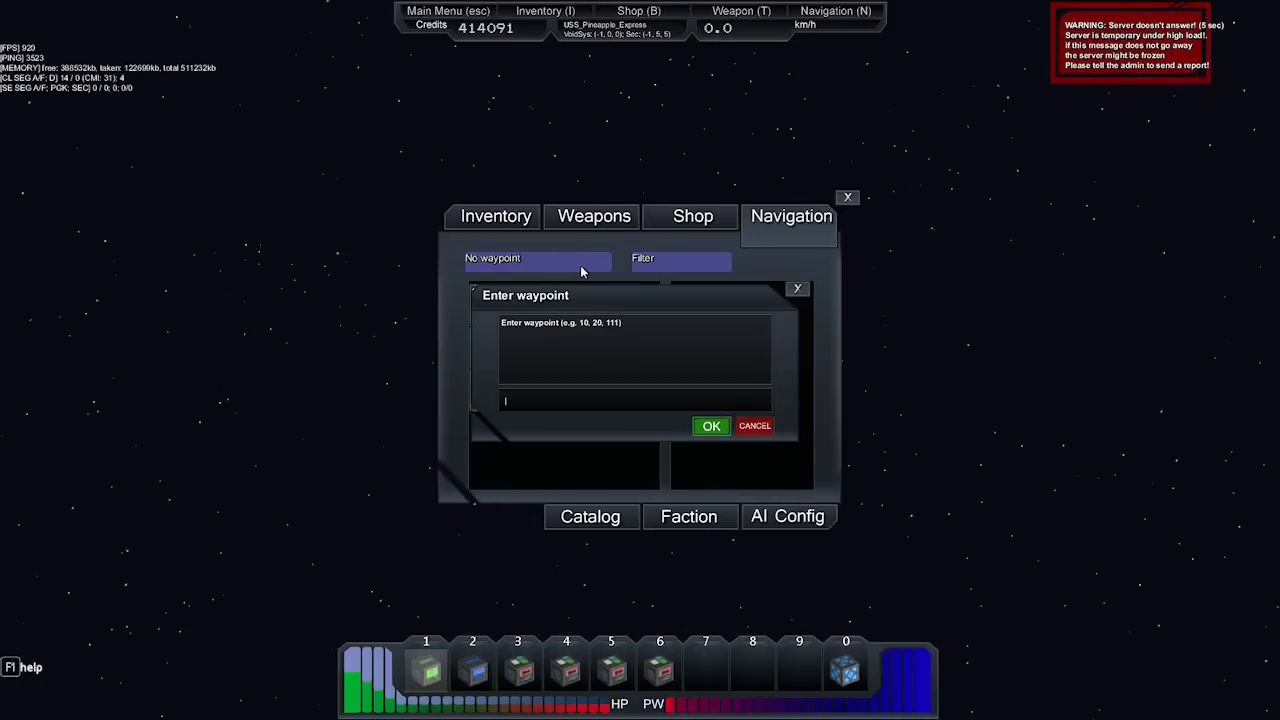
text(-5,5,5)
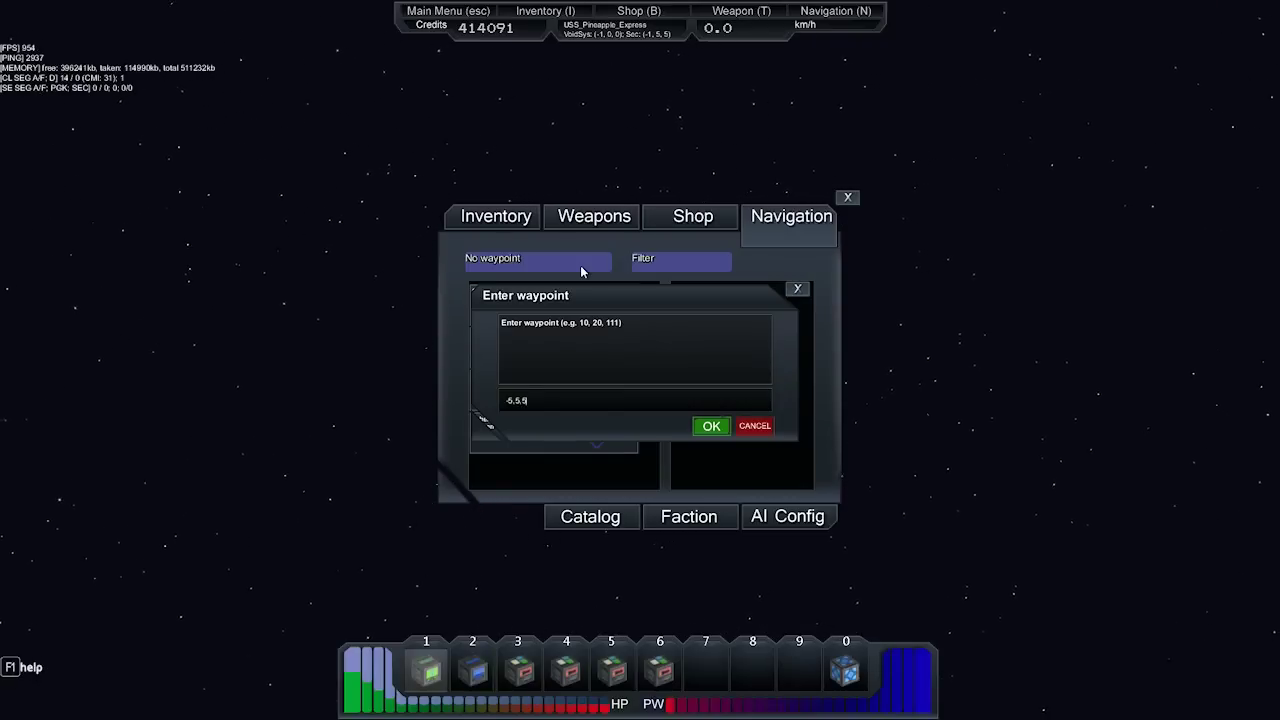
key(Return)
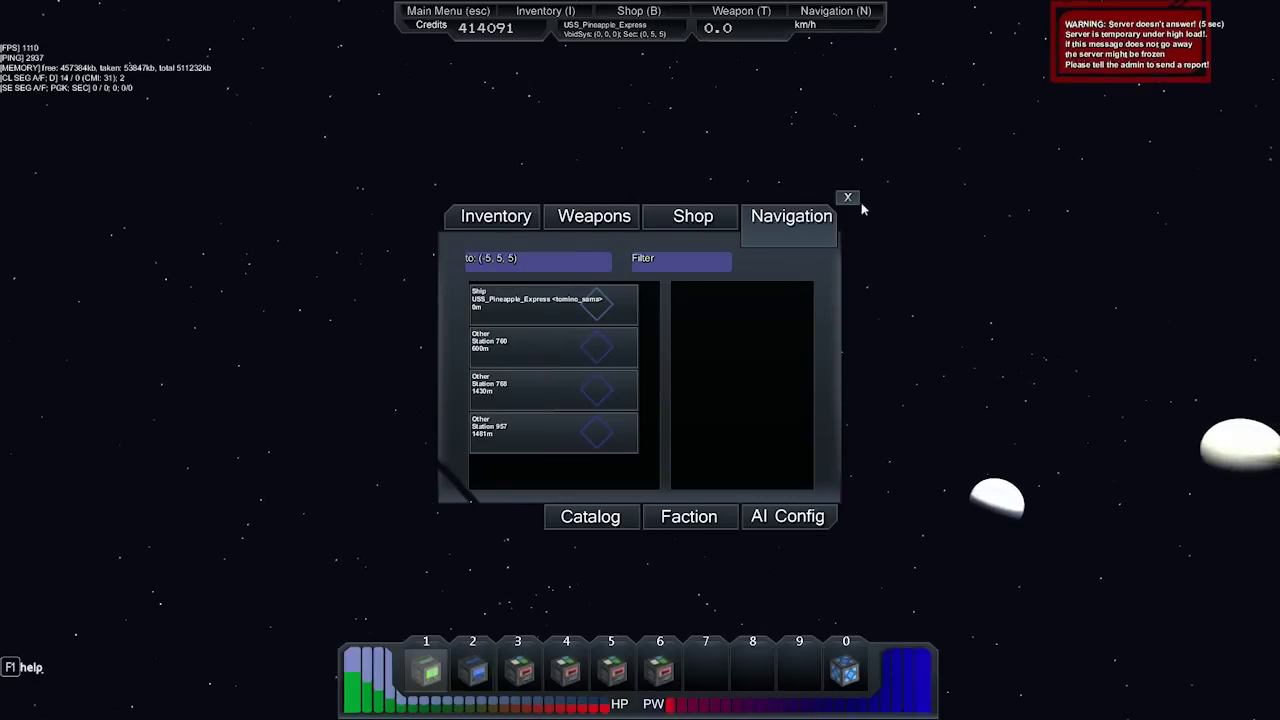
click(848, 197)
Fly toward the waypoint and steer the ship toward the planet.
key(w)
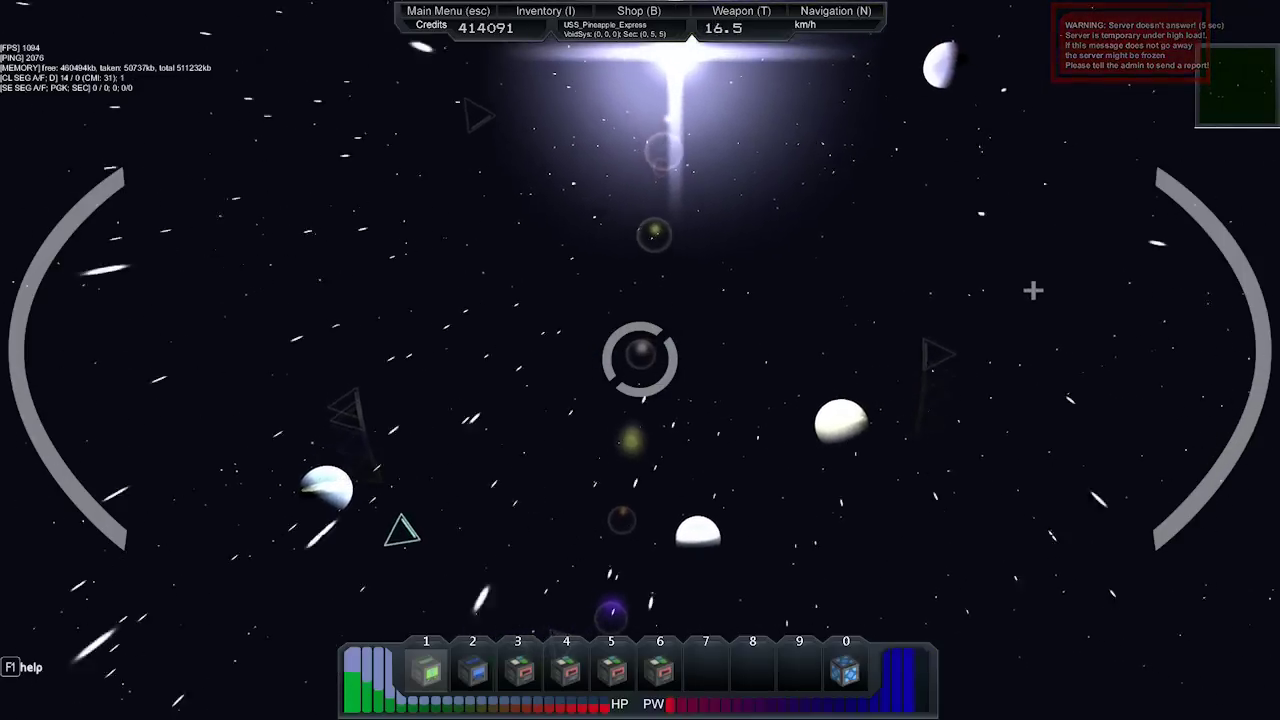
key(s)
key(w)
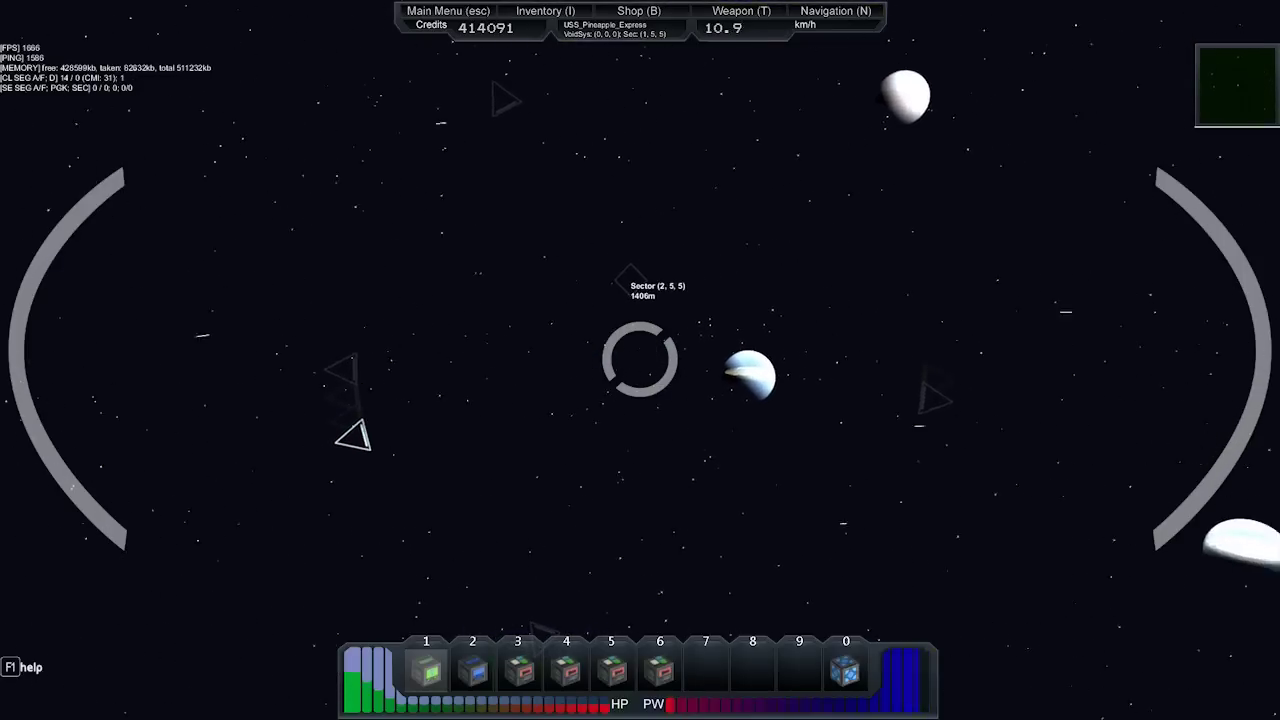
key(s)
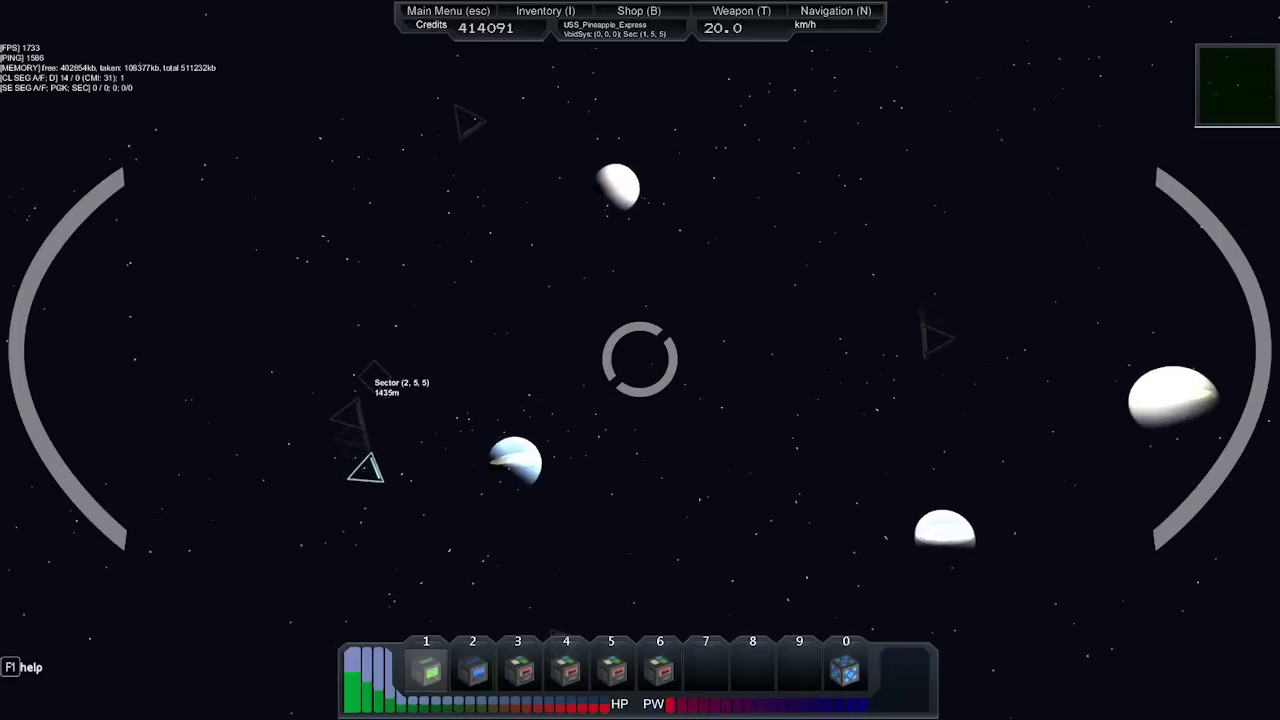
key(w)
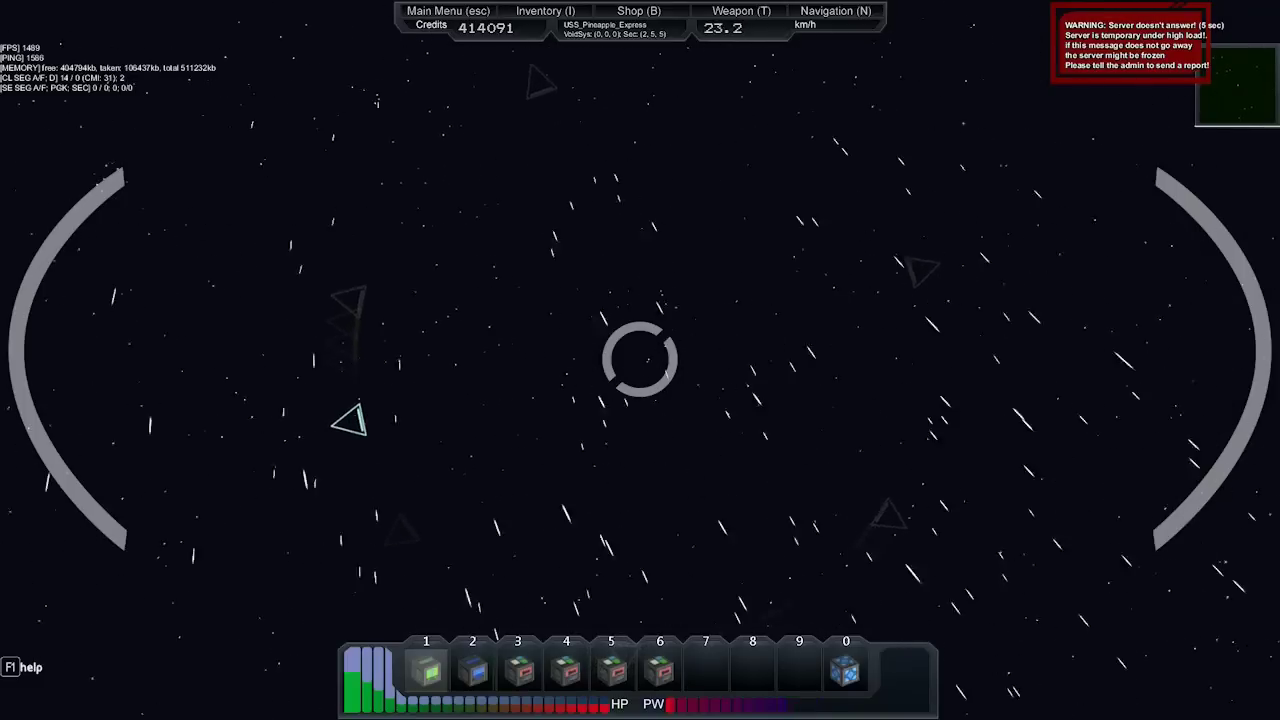
key(w)
drag(800, 360, 500, 360)
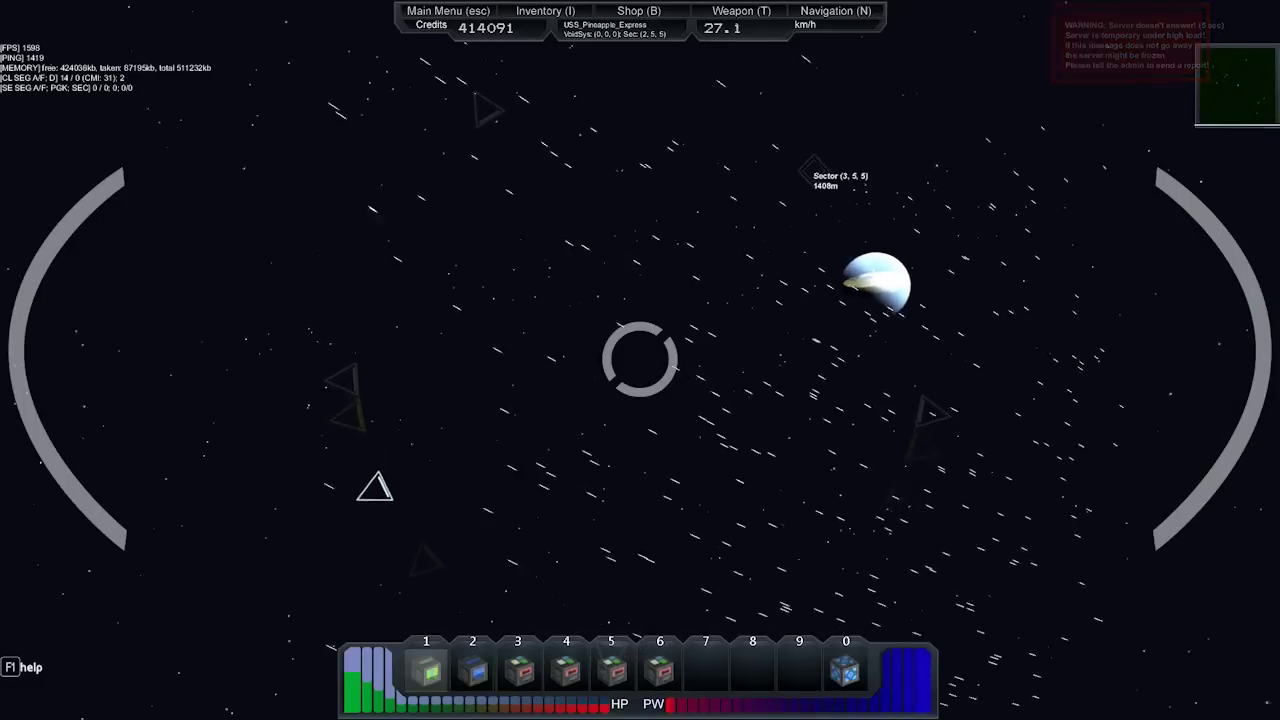
drag(800, 360, 550, 360)
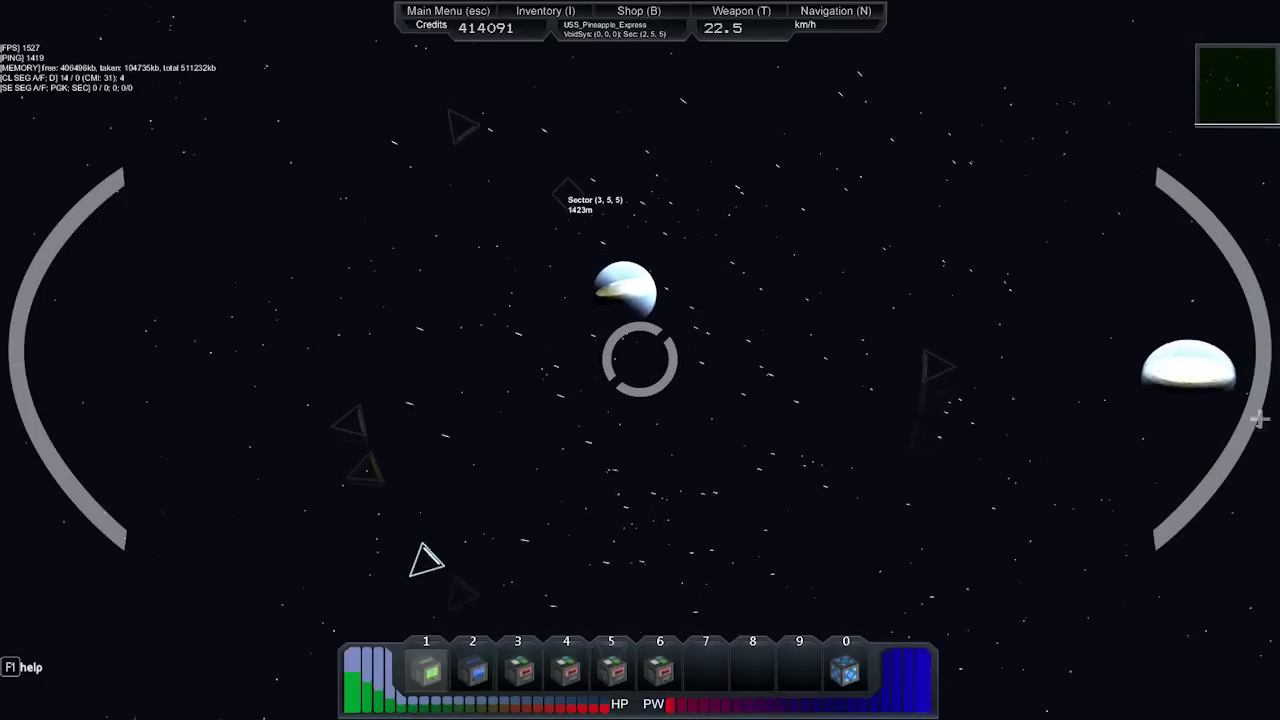
drag(640, 300, 640, 450)
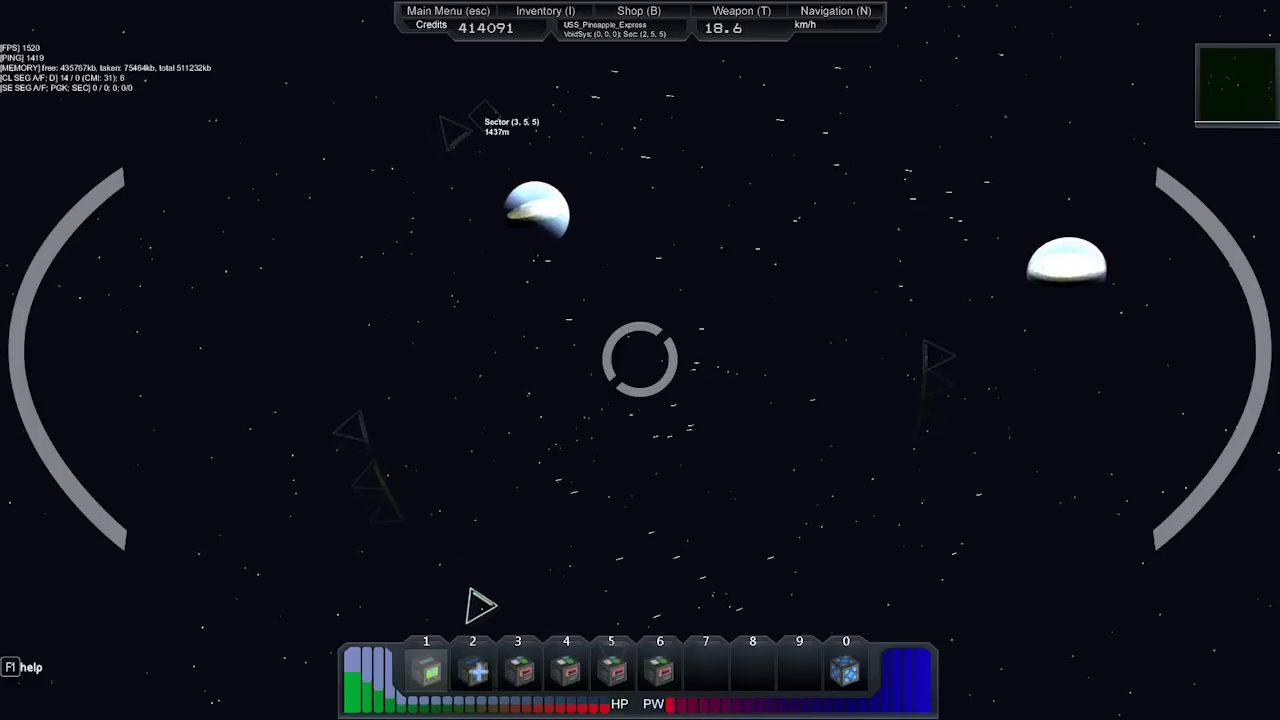
drag(640, 300, 640, 450)
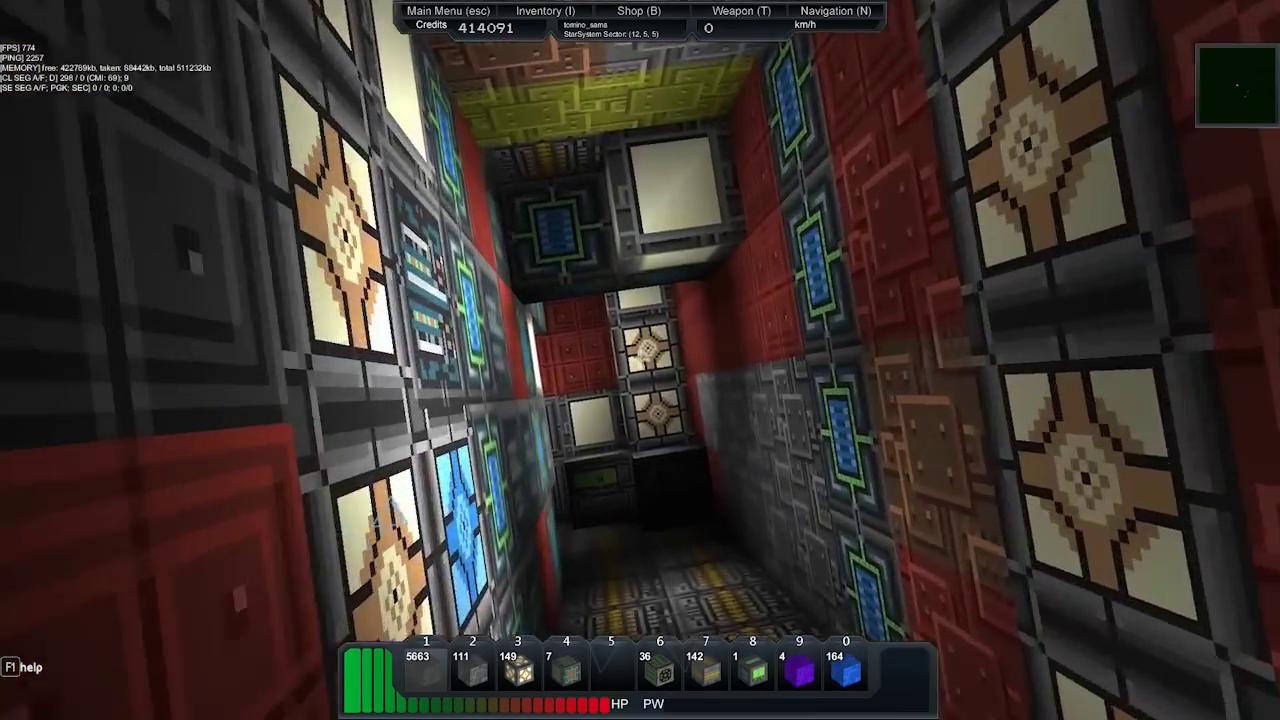
Walk past the Astrotechnician block to the Ship Core, enter it, and switch to flight.
key(w)
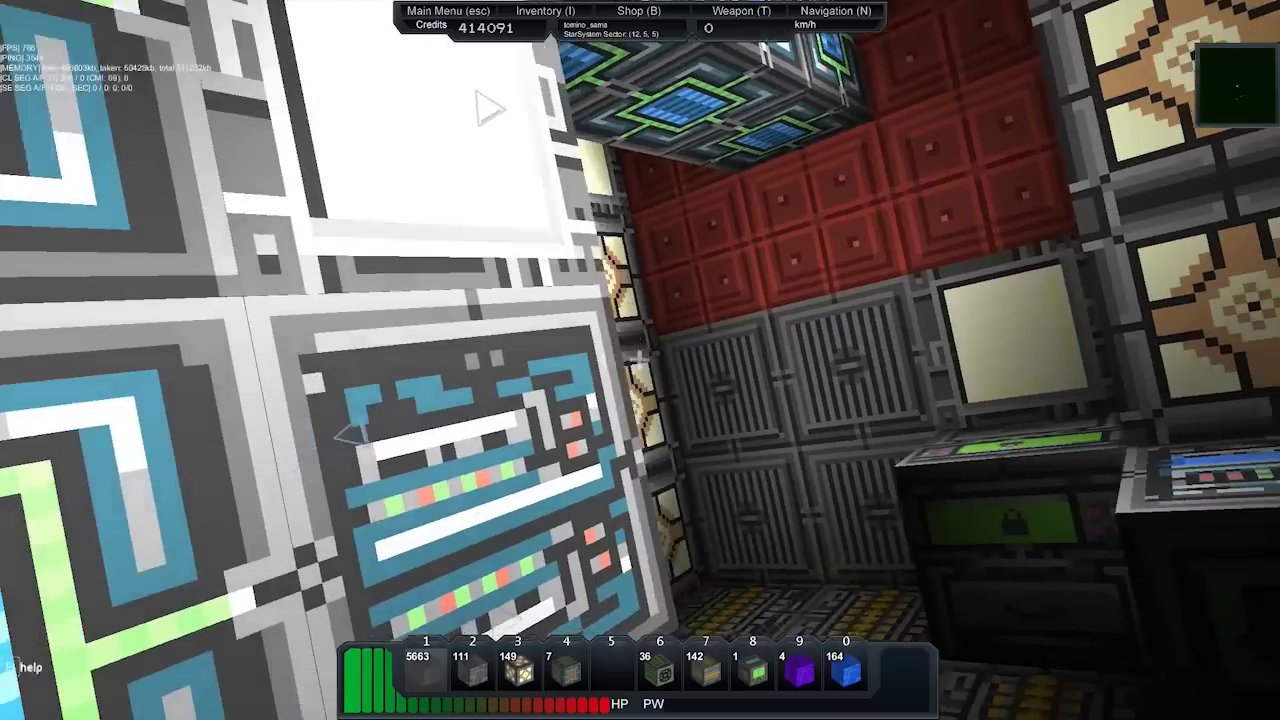
key(a)
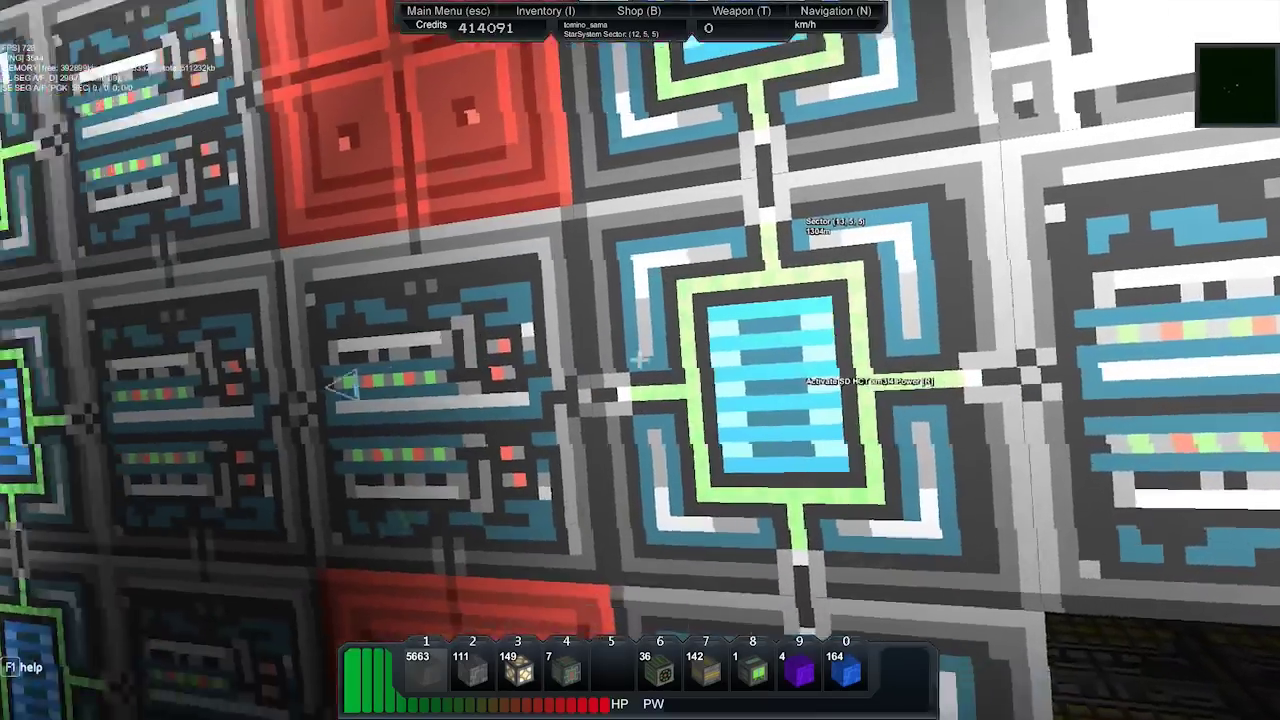
key(w)
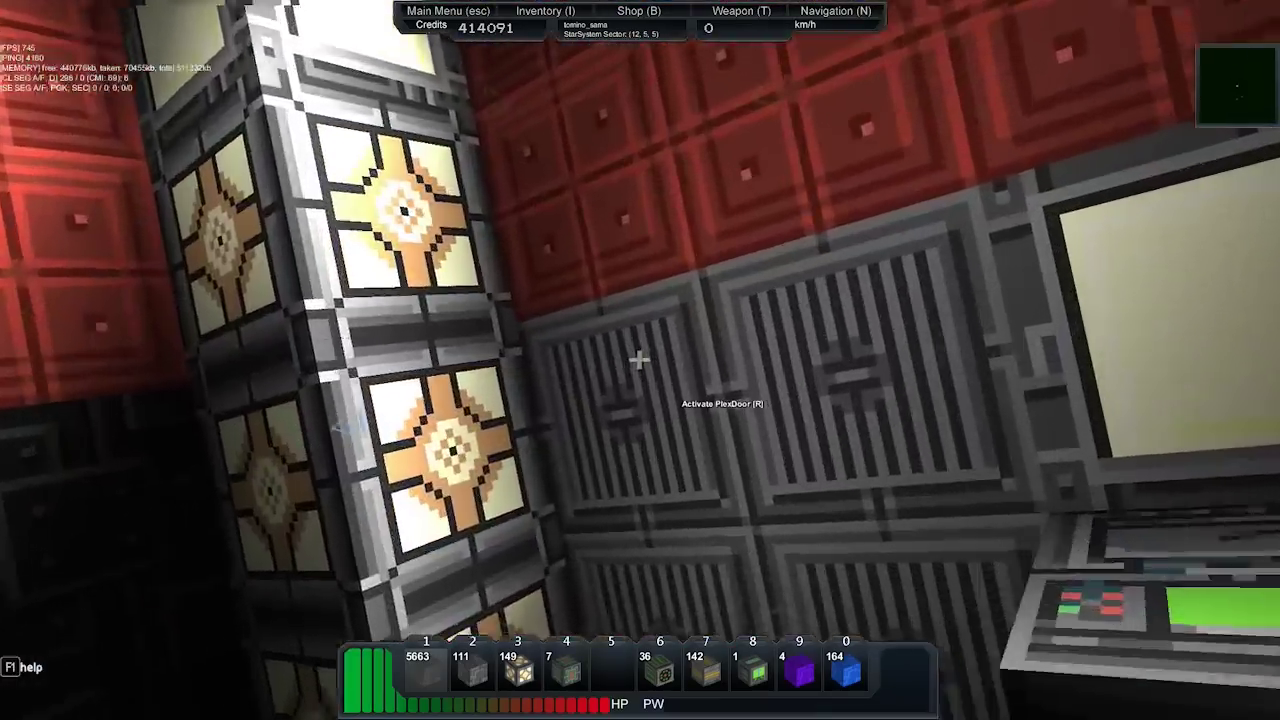
key(w)
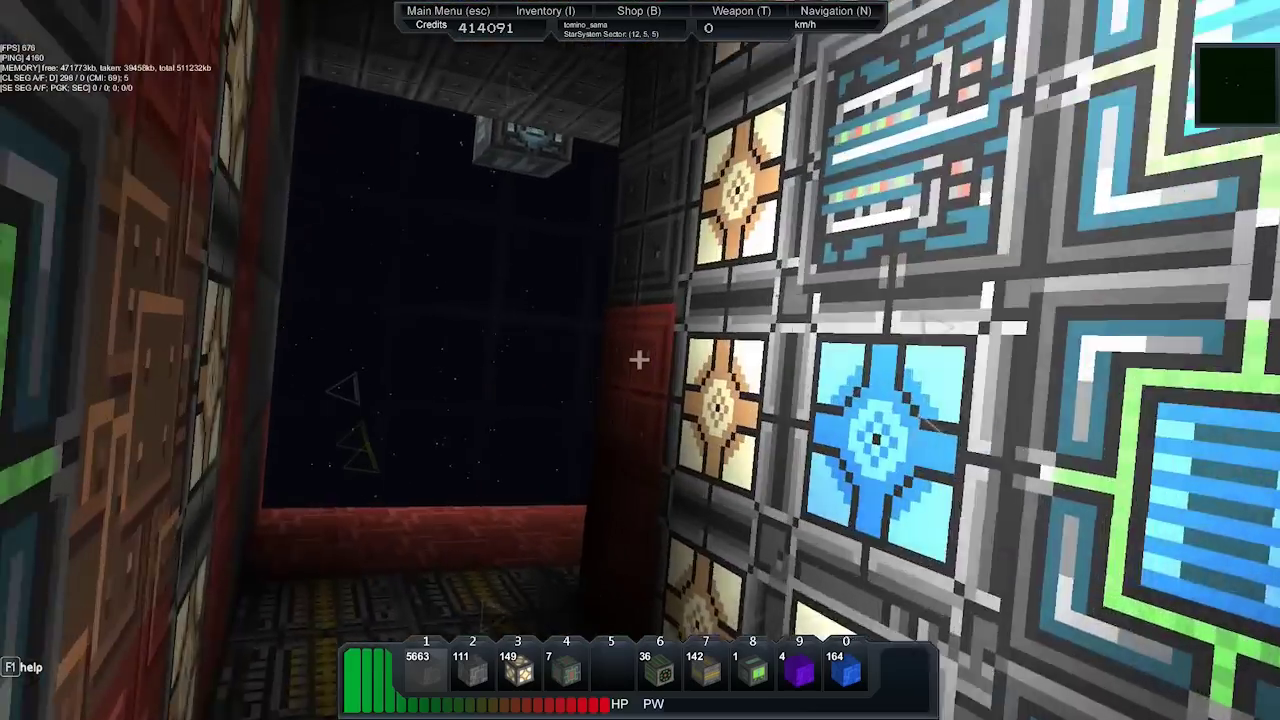
key(w)
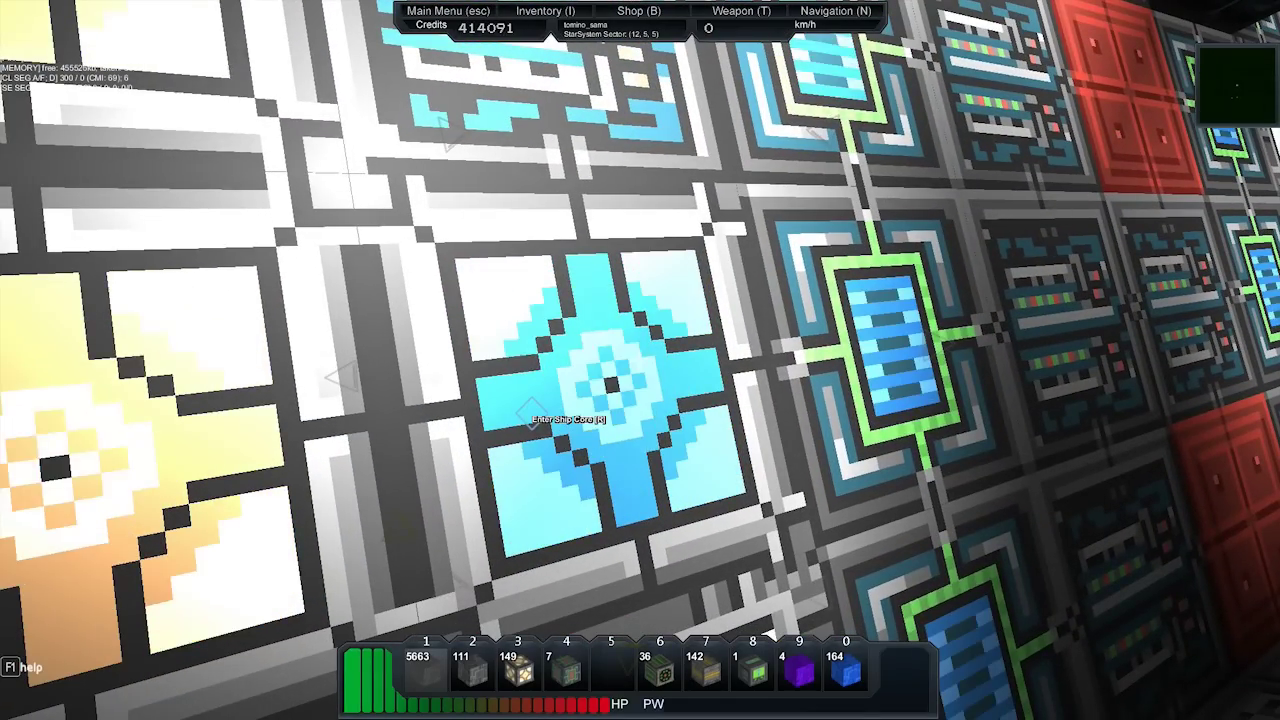
key(r)
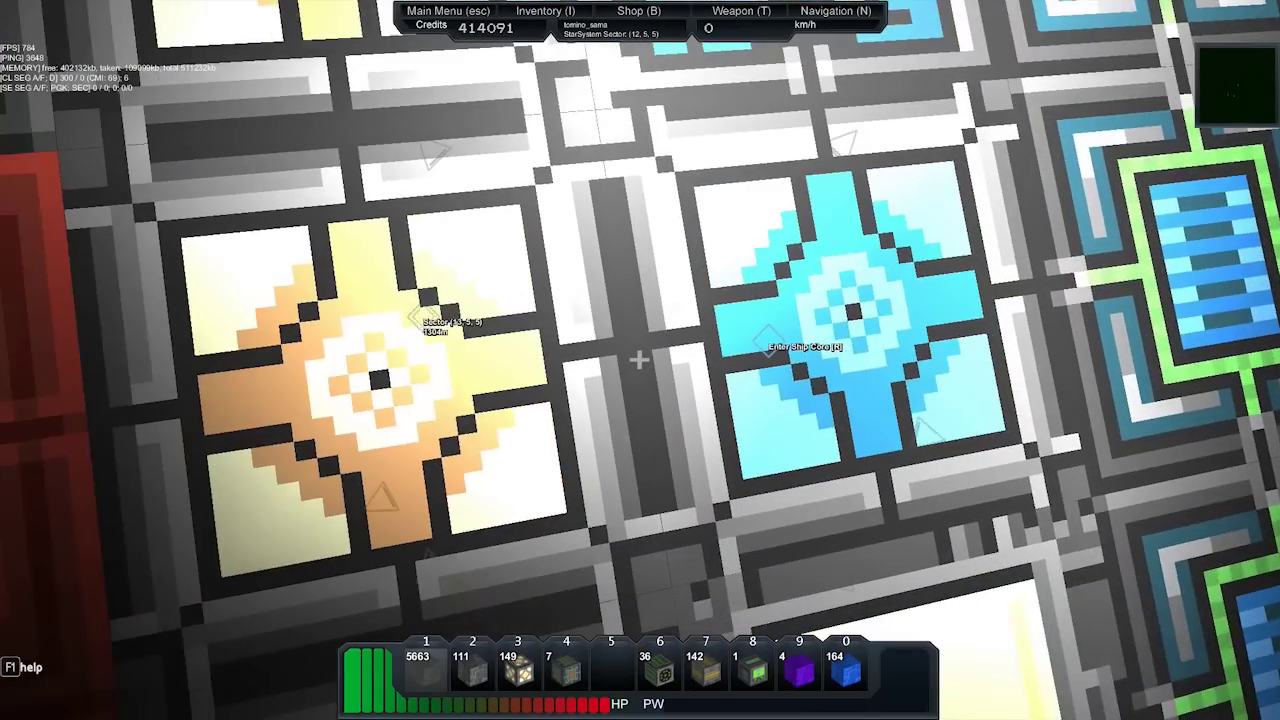
key(space)
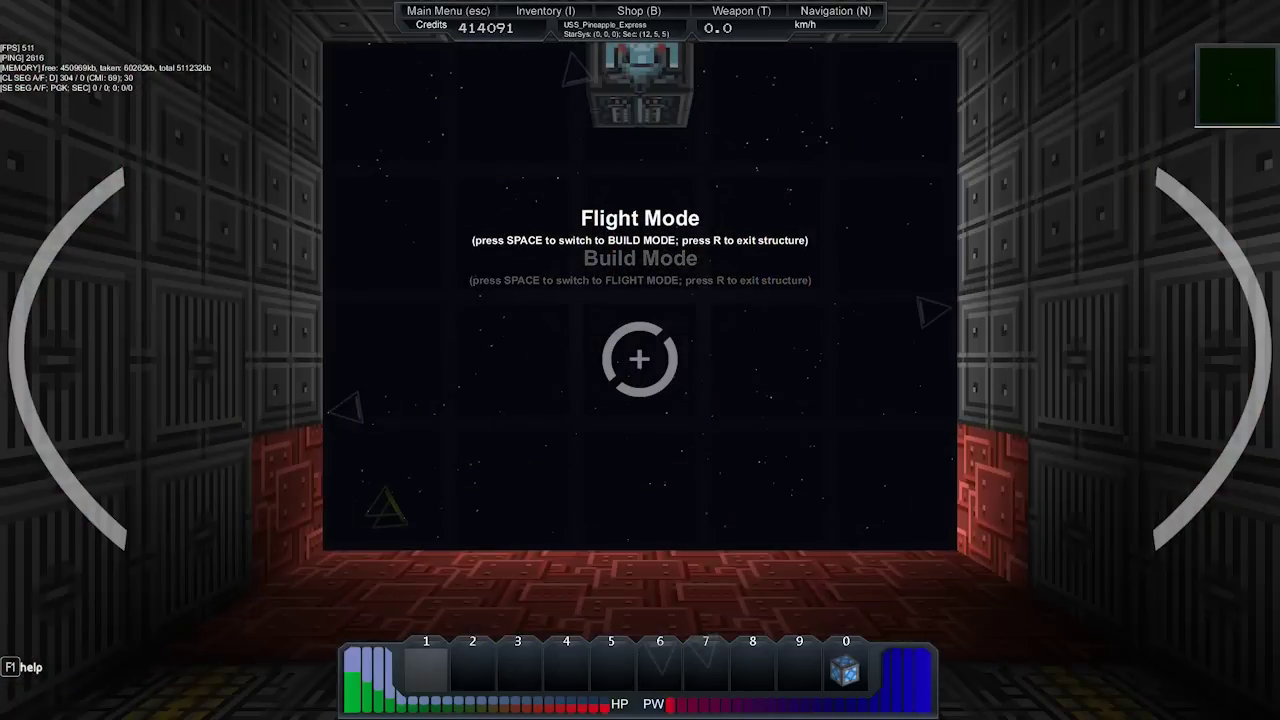
Set a navigation waypoint at sector (-5, 5, 5).
key(n)
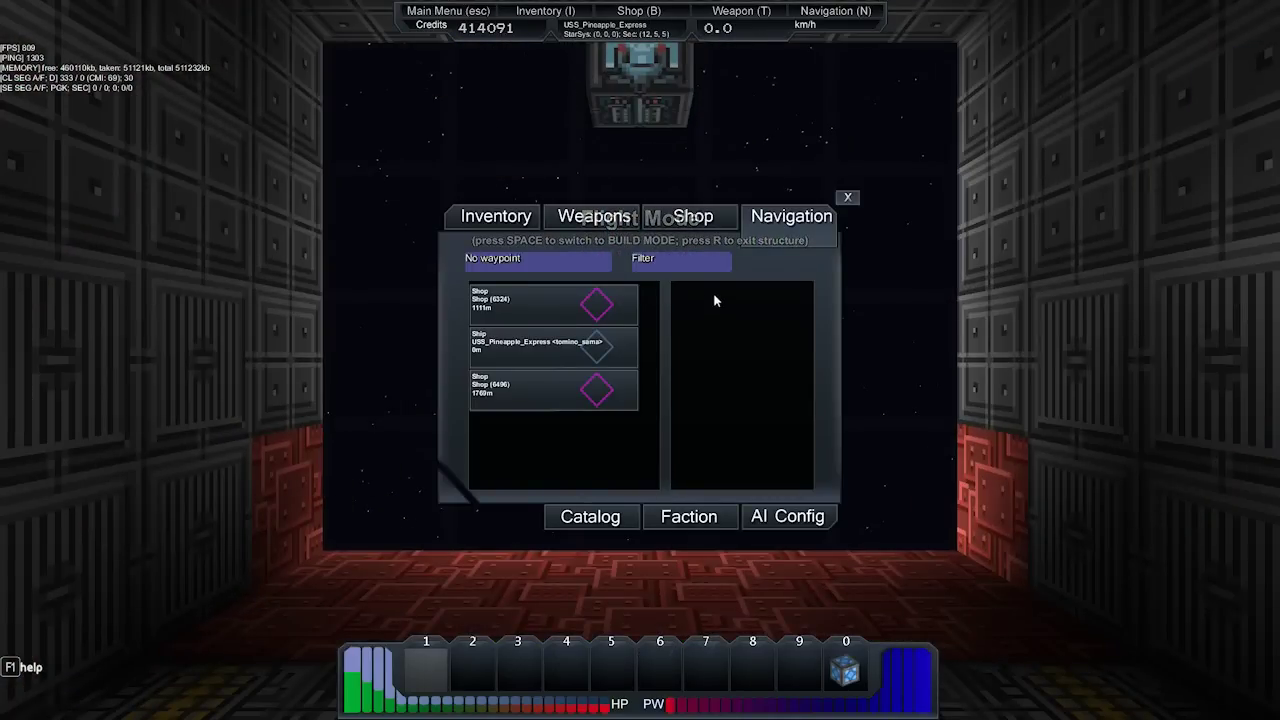
click(528, 258)
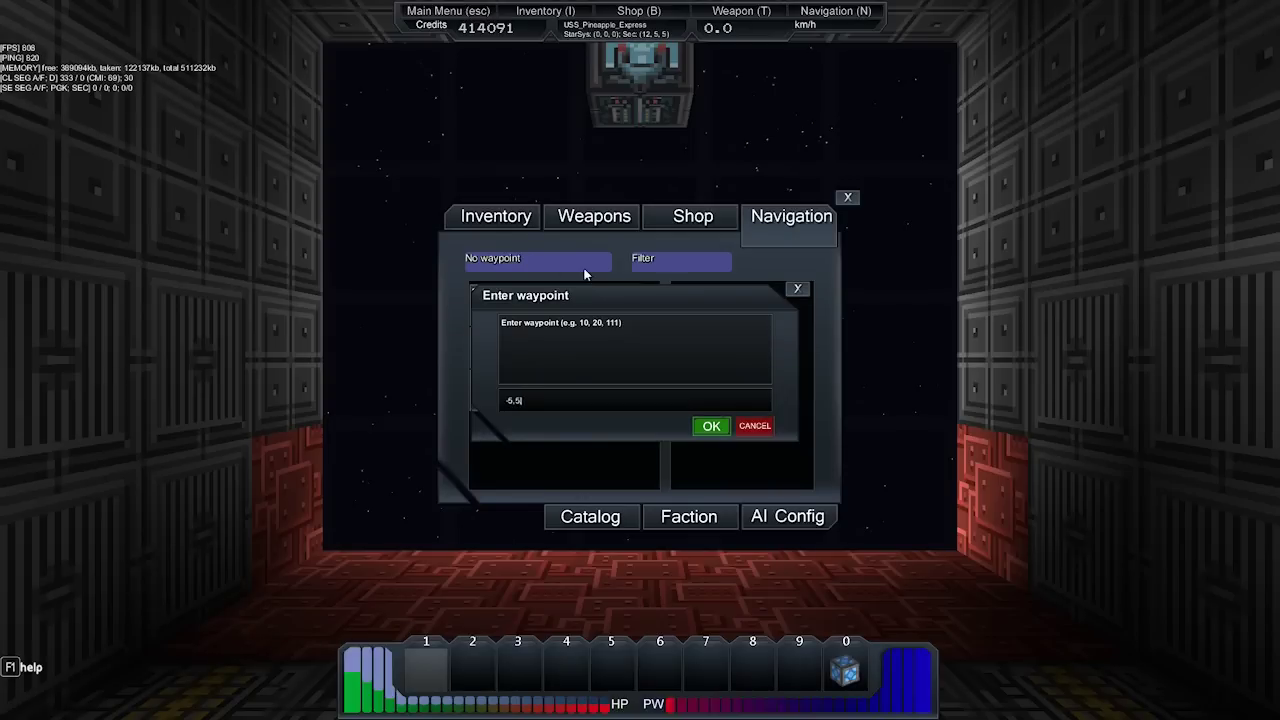
click(711, 426)
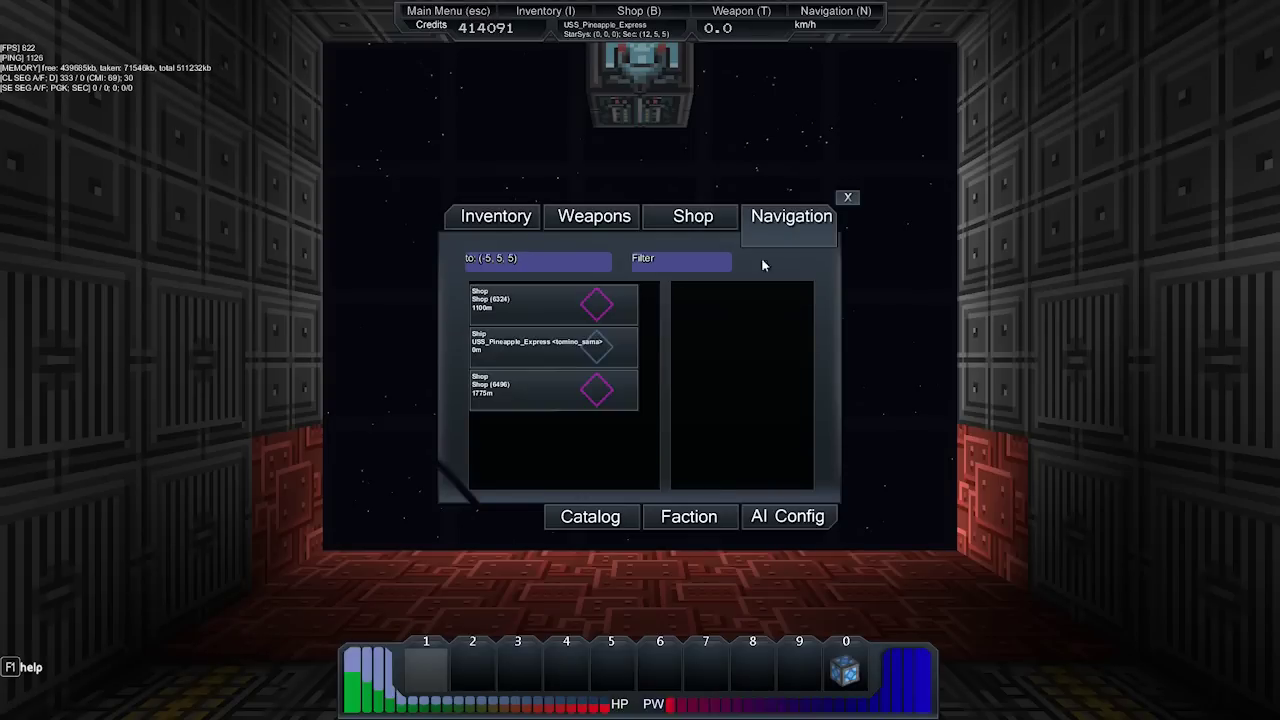
key(n)
Cruise at about 50 km/h toward the waypoint, then switch the ship to build mode.
key(w)
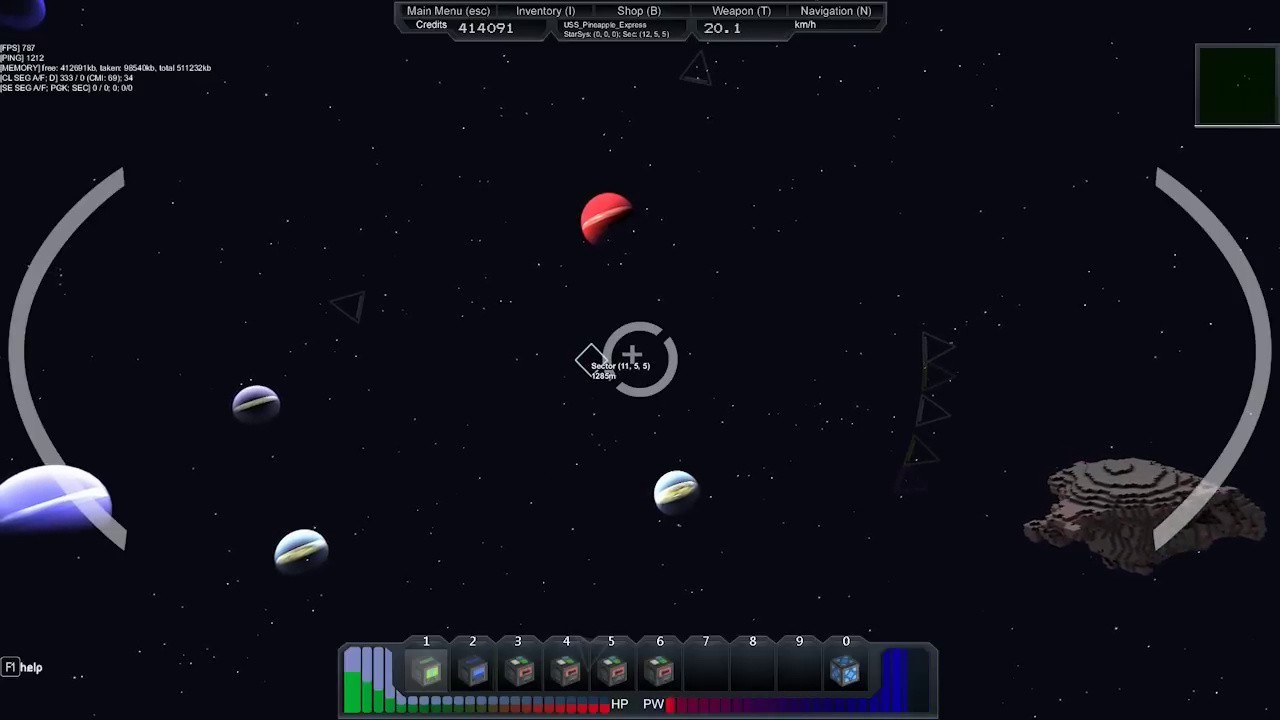
key(w)
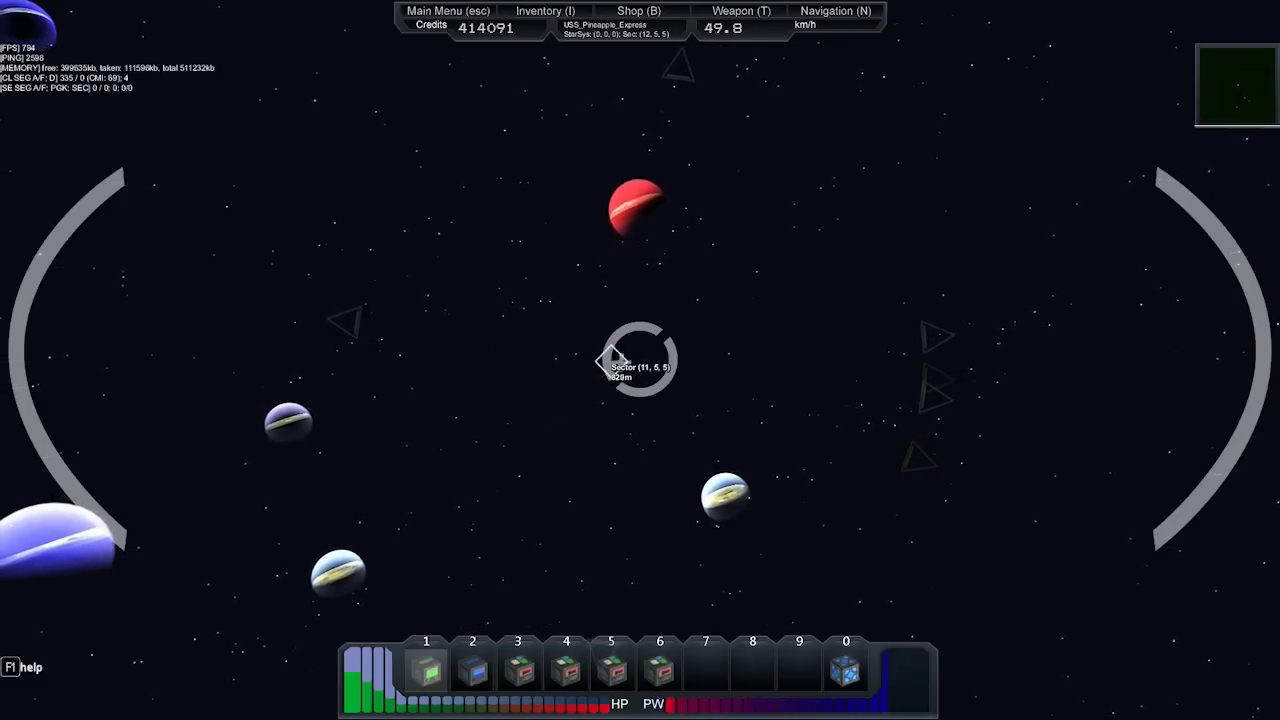
key(w)
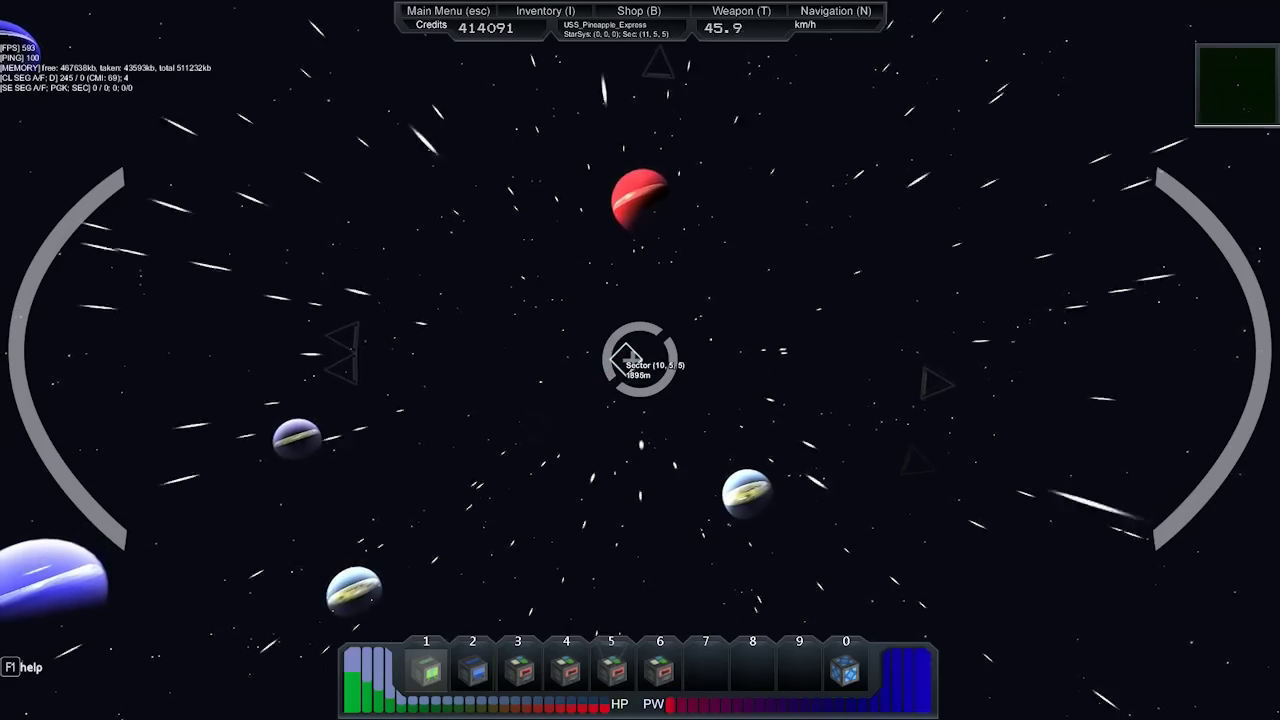
key(w)
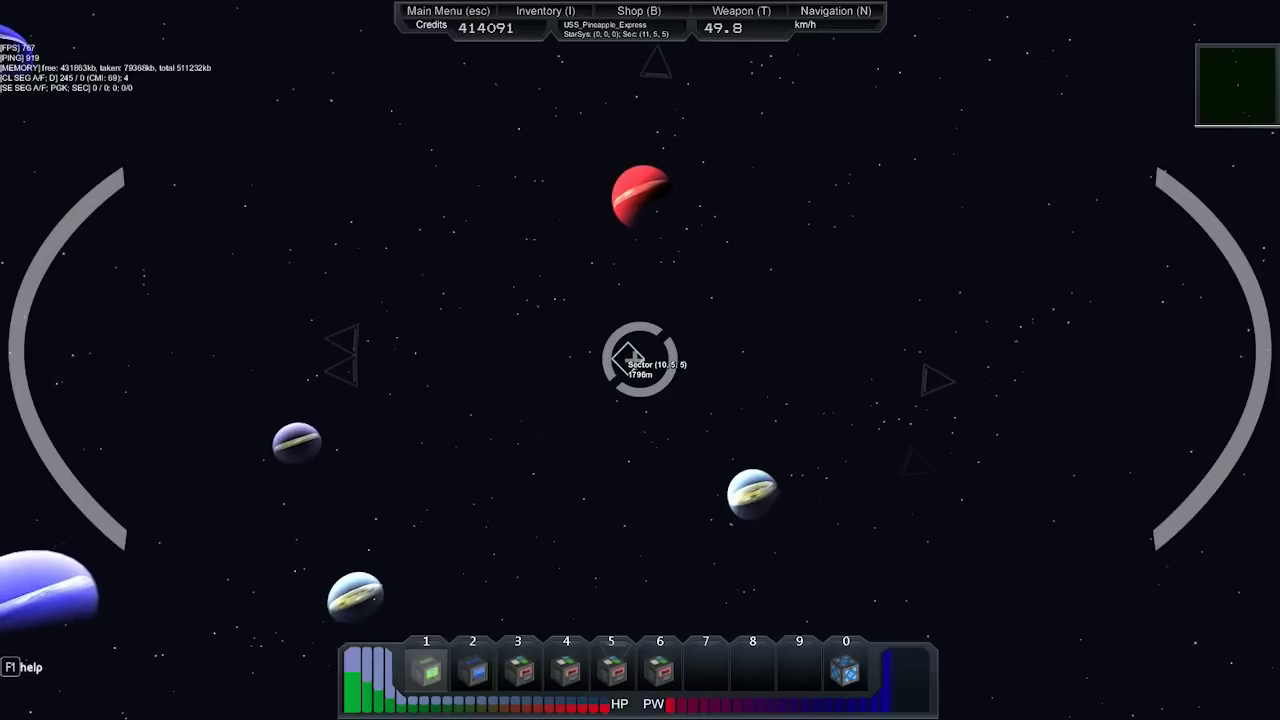
key(w)
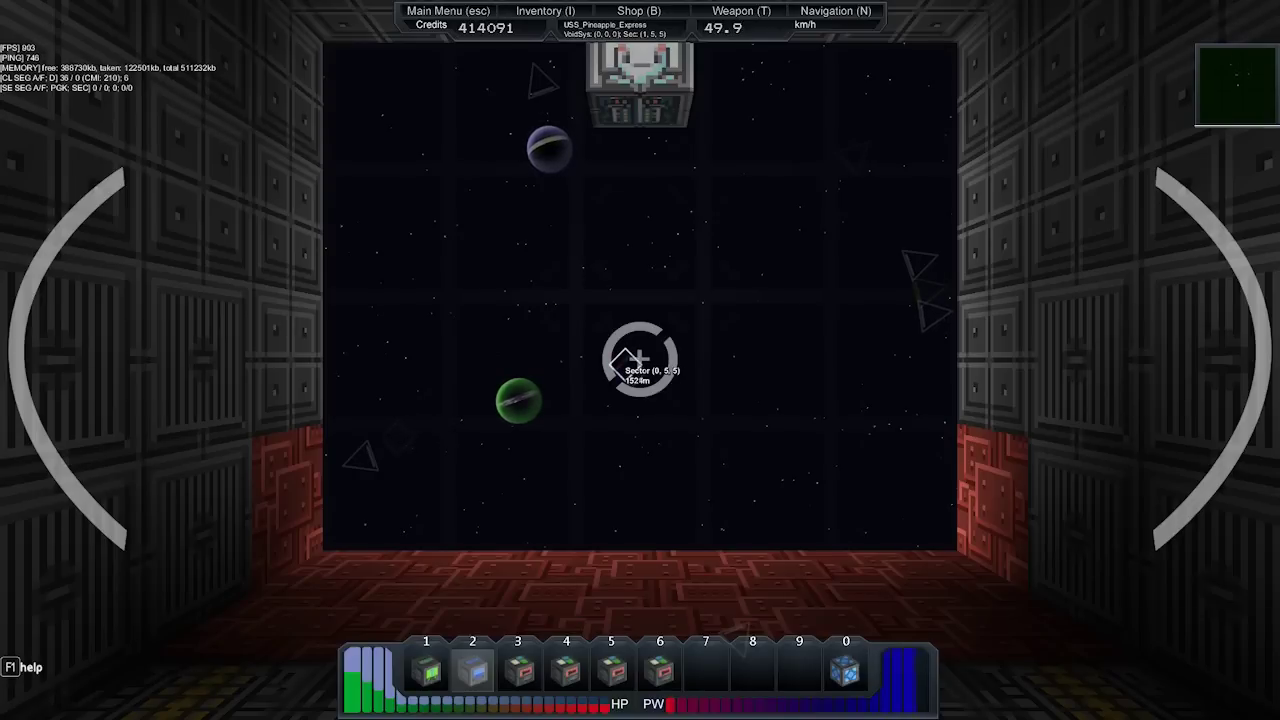
key(r)
drag(640, 360, 900, 360)
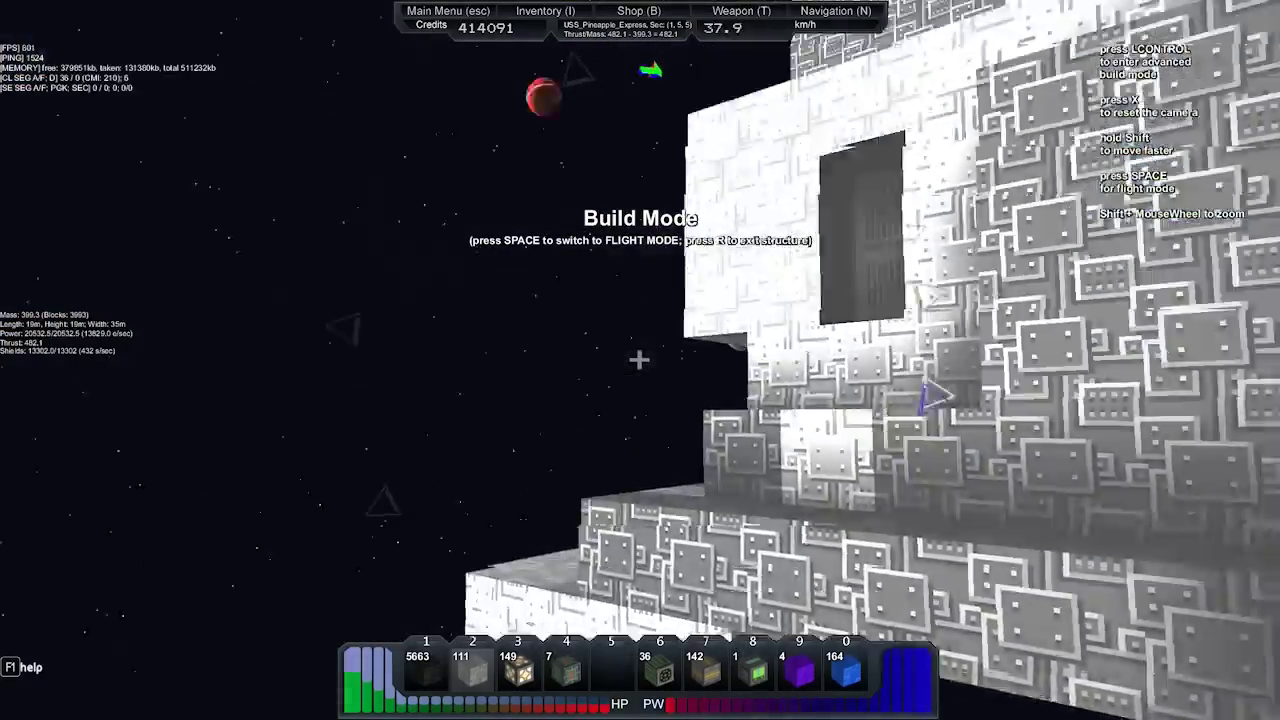
drag(640, 360, 500, 420)
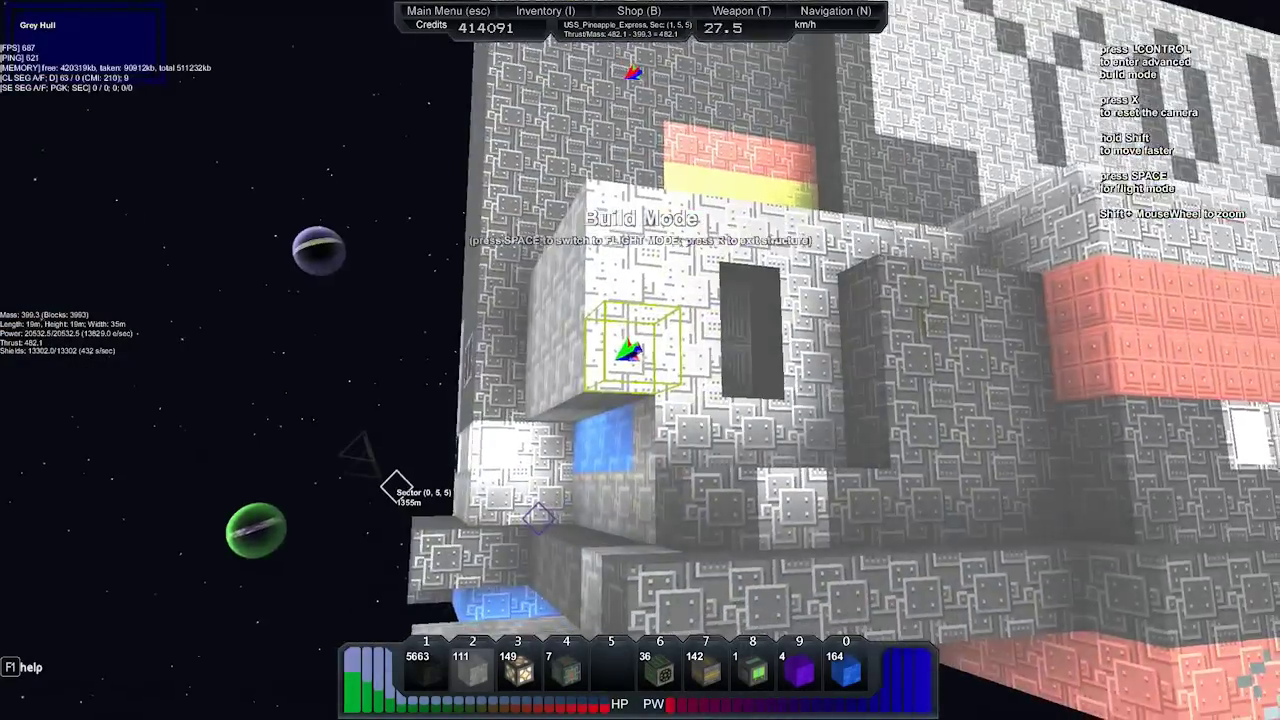
drag(640, 360, 800, 300)
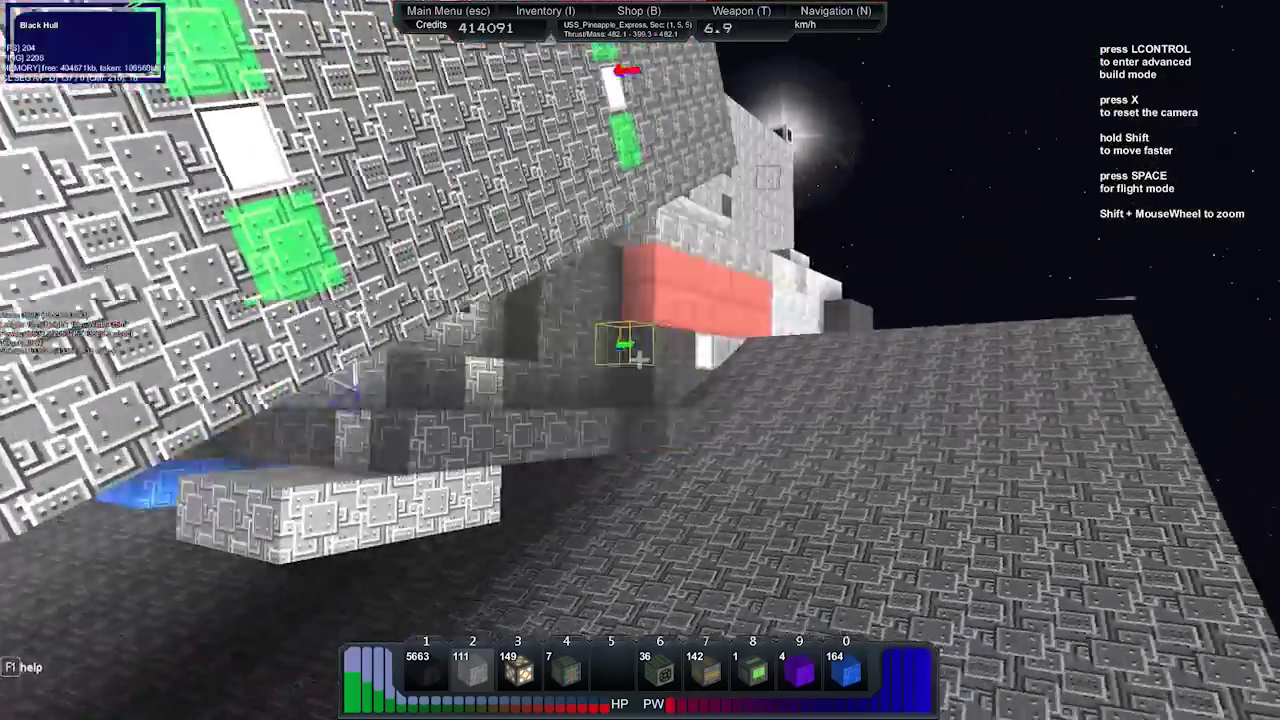
drag(640, 360, 500, 250)
drag(640, 360, 760, 420)
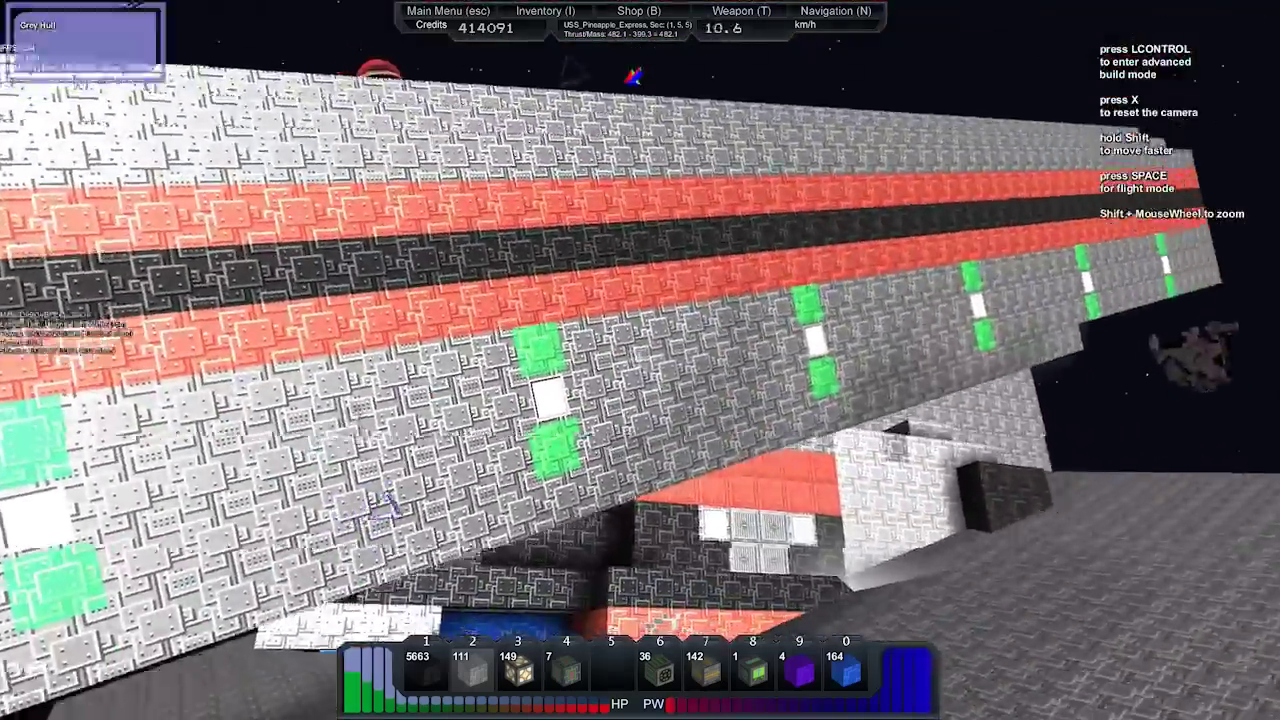
key(space)
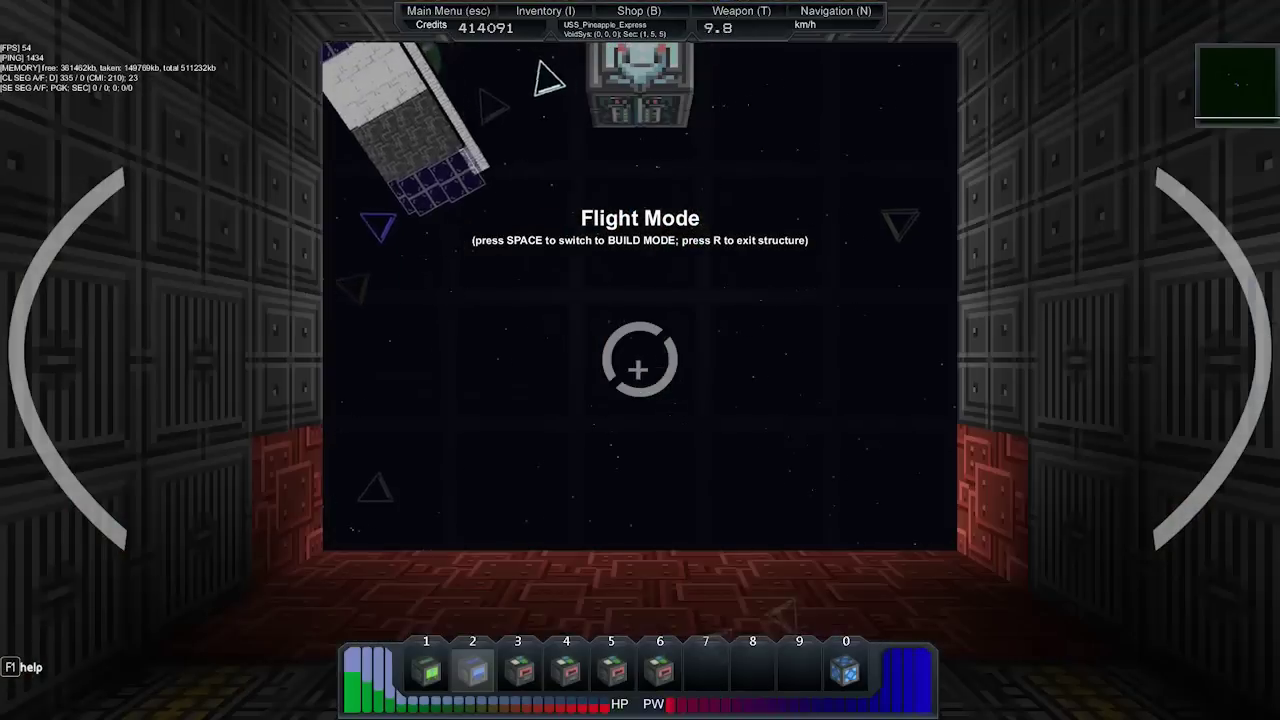
drag(683, 362, 556, 329)
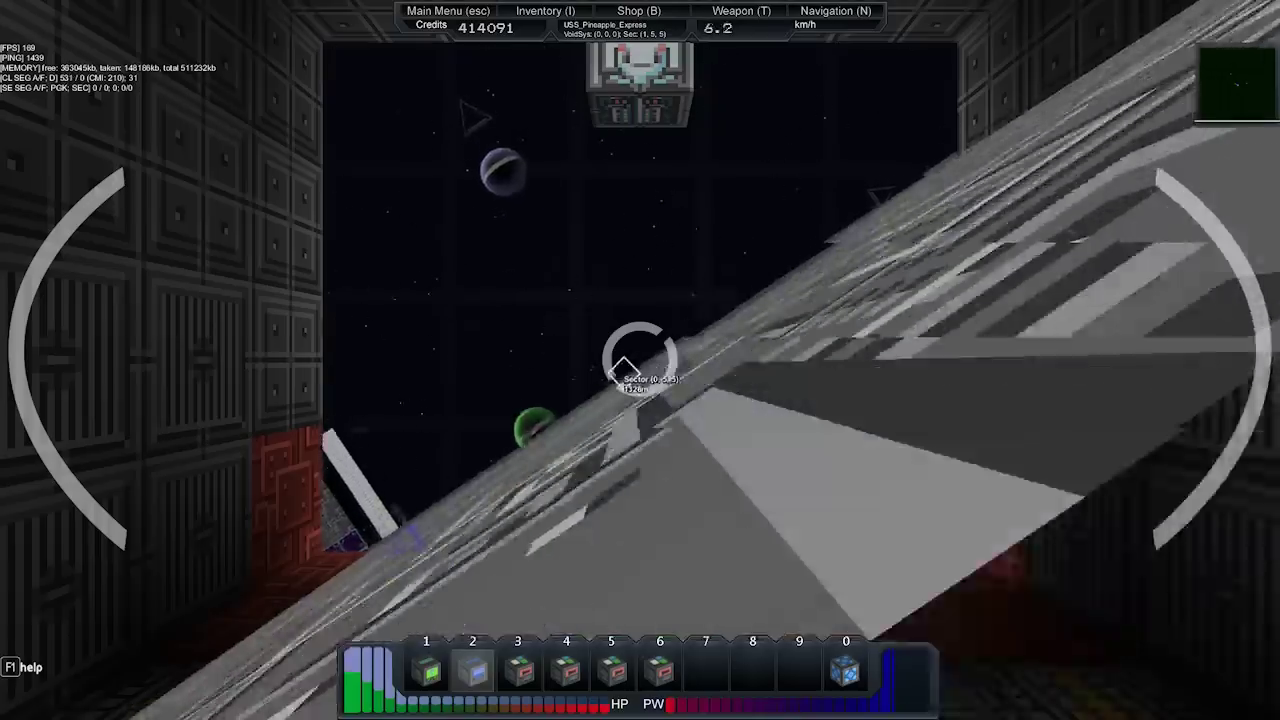
key(space)
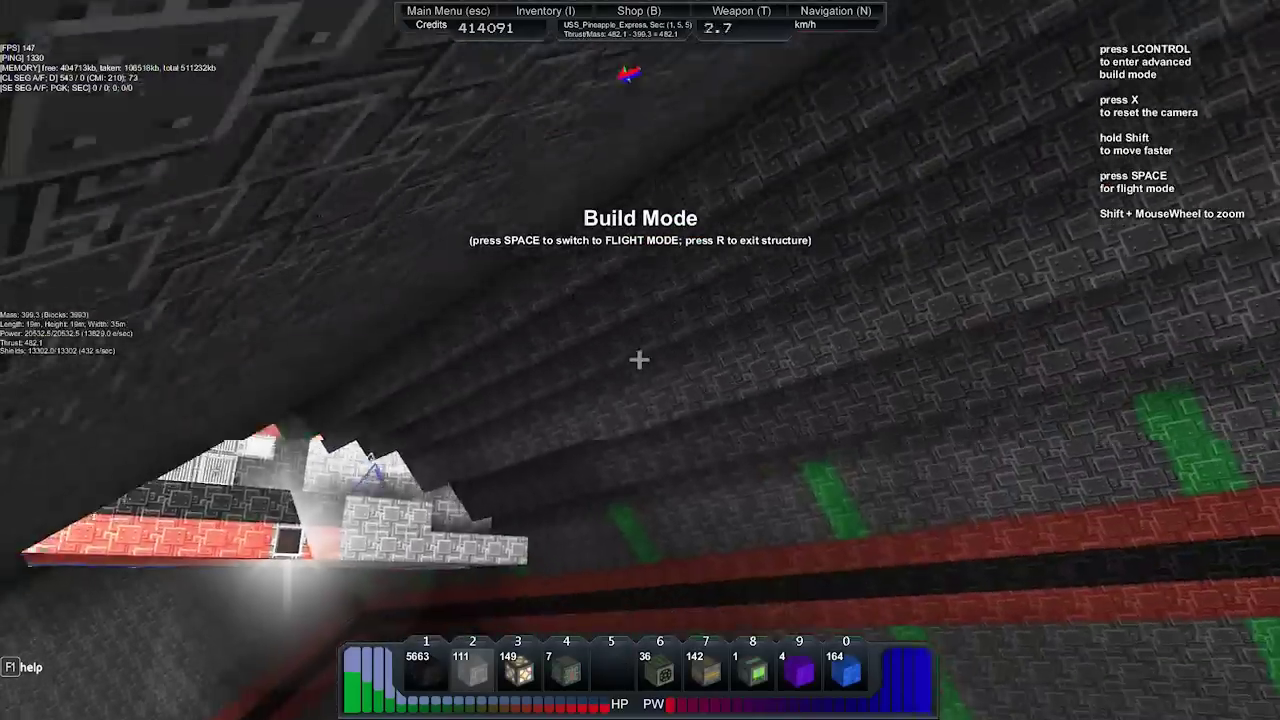
drag(640, 360, 700, 300)
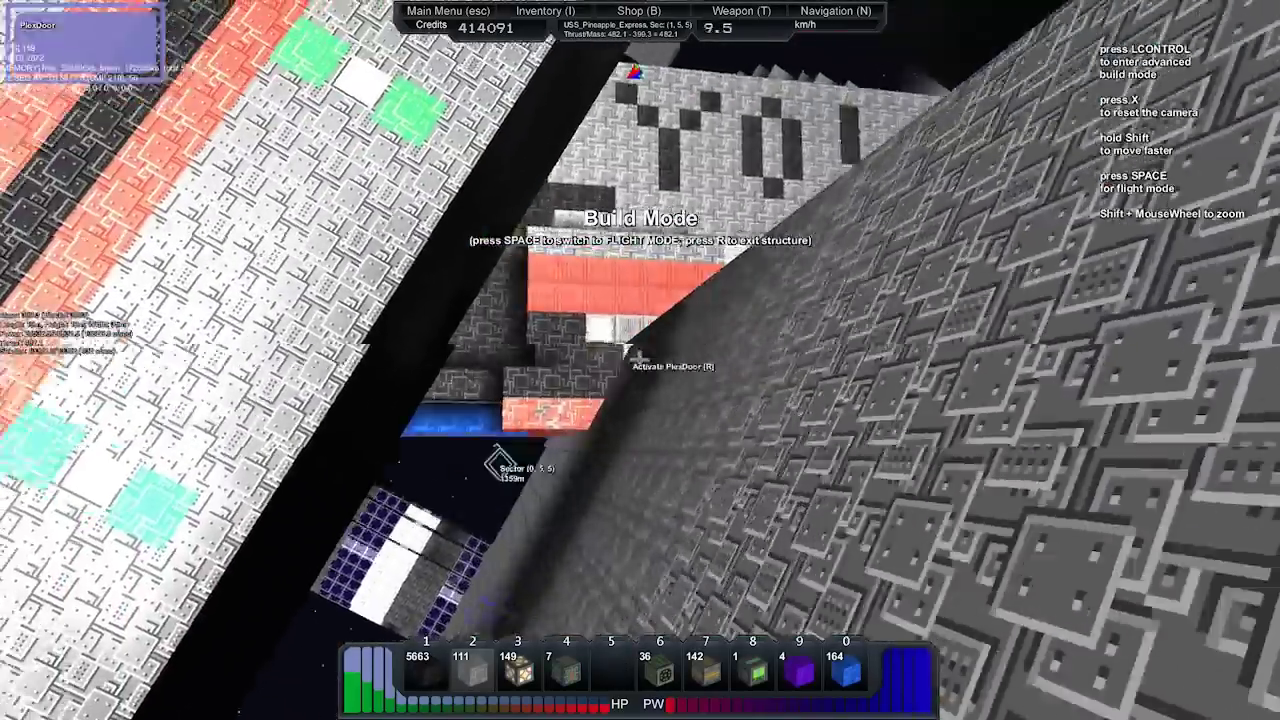
drag(640, 360, 560, 300)
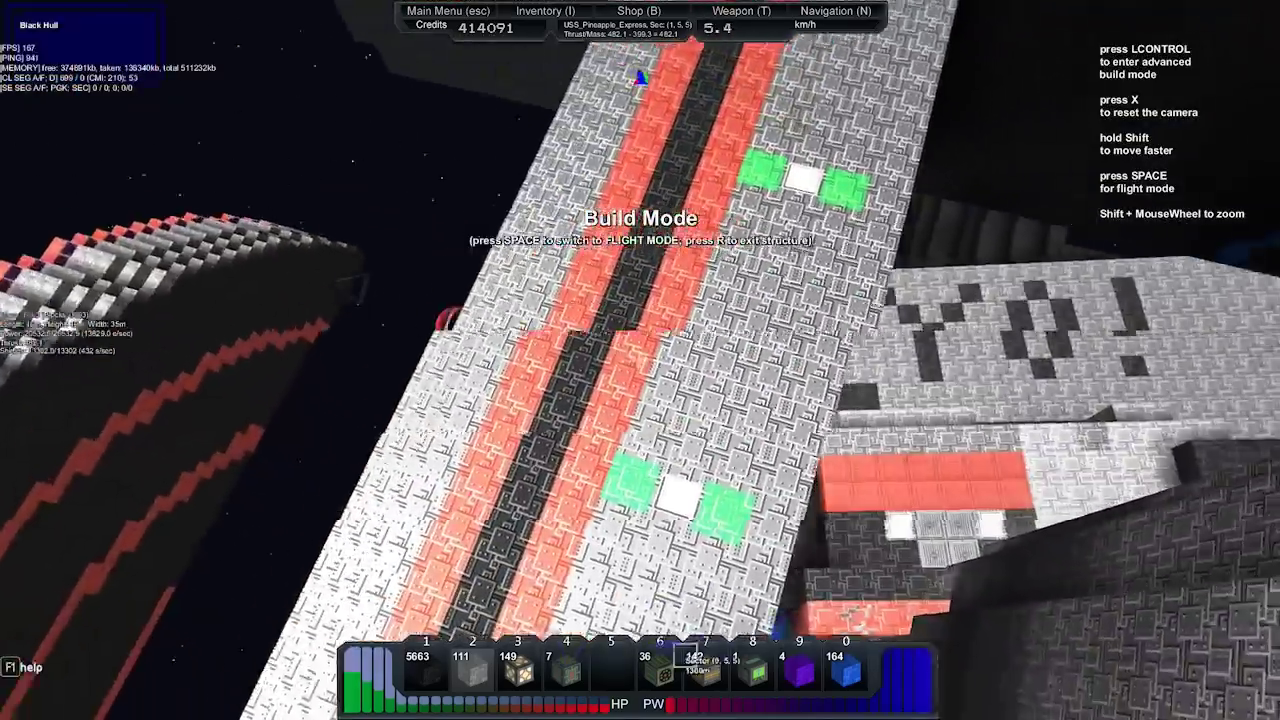
drag(640, 360, 640, 250)
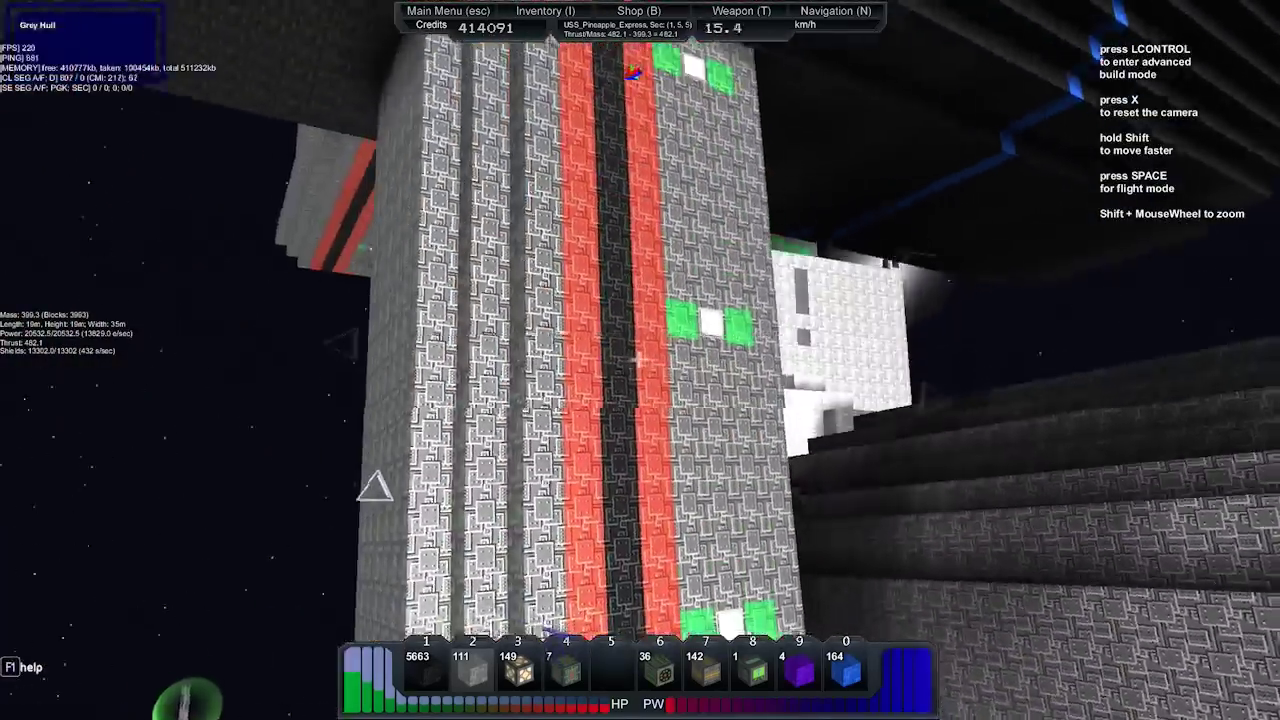
drag(640, 360, 640, 420)
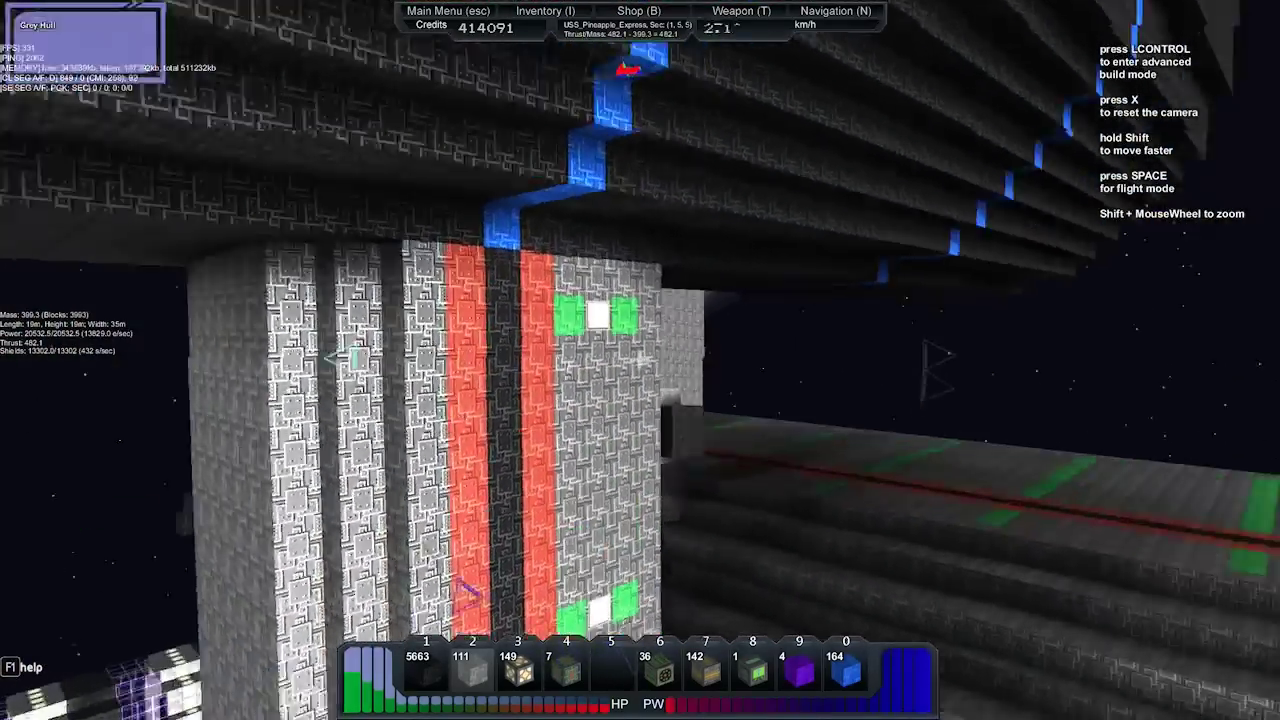
drag(640, 360, 700, 300)
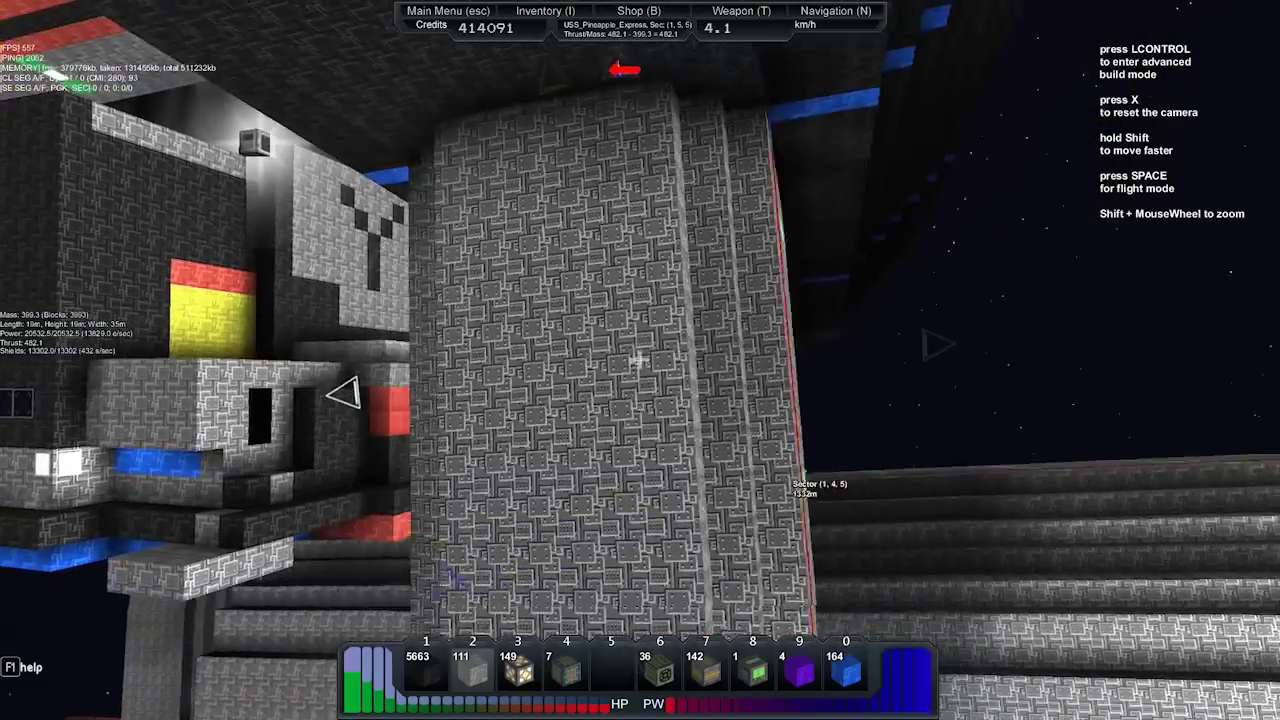
drag(640, 360, 580, 300)
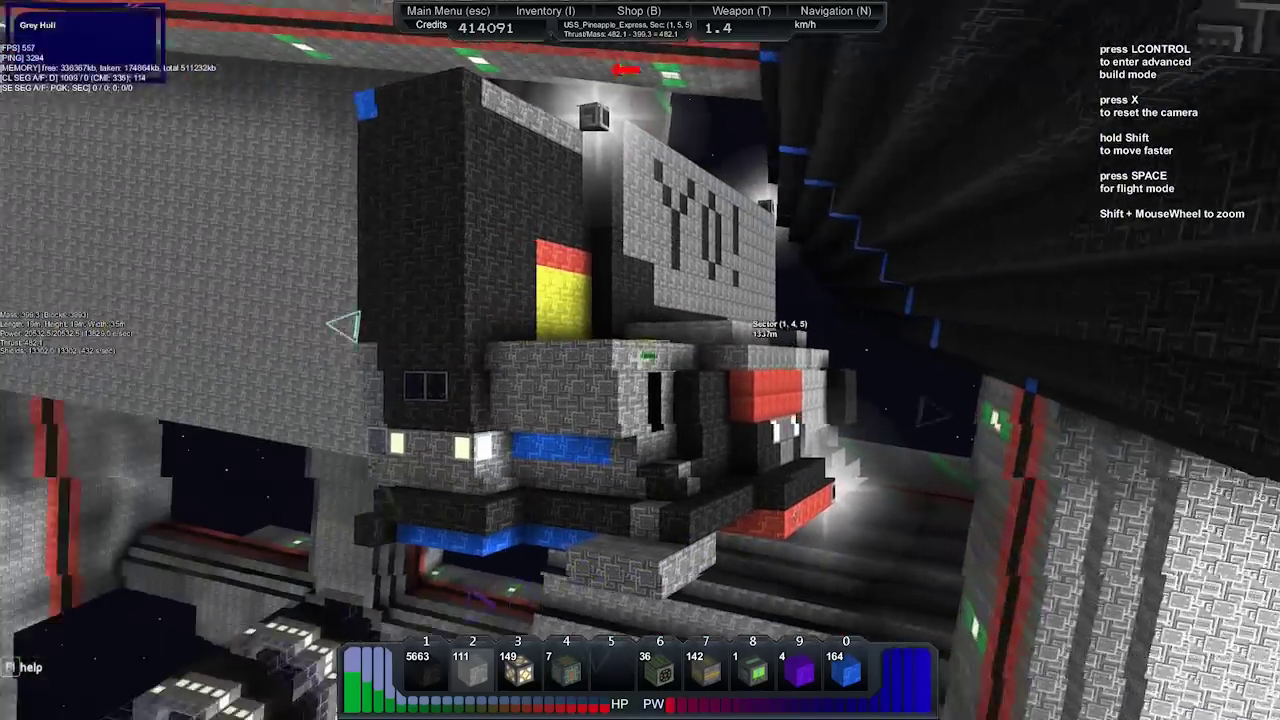
drag(640, 360, 600, 320)
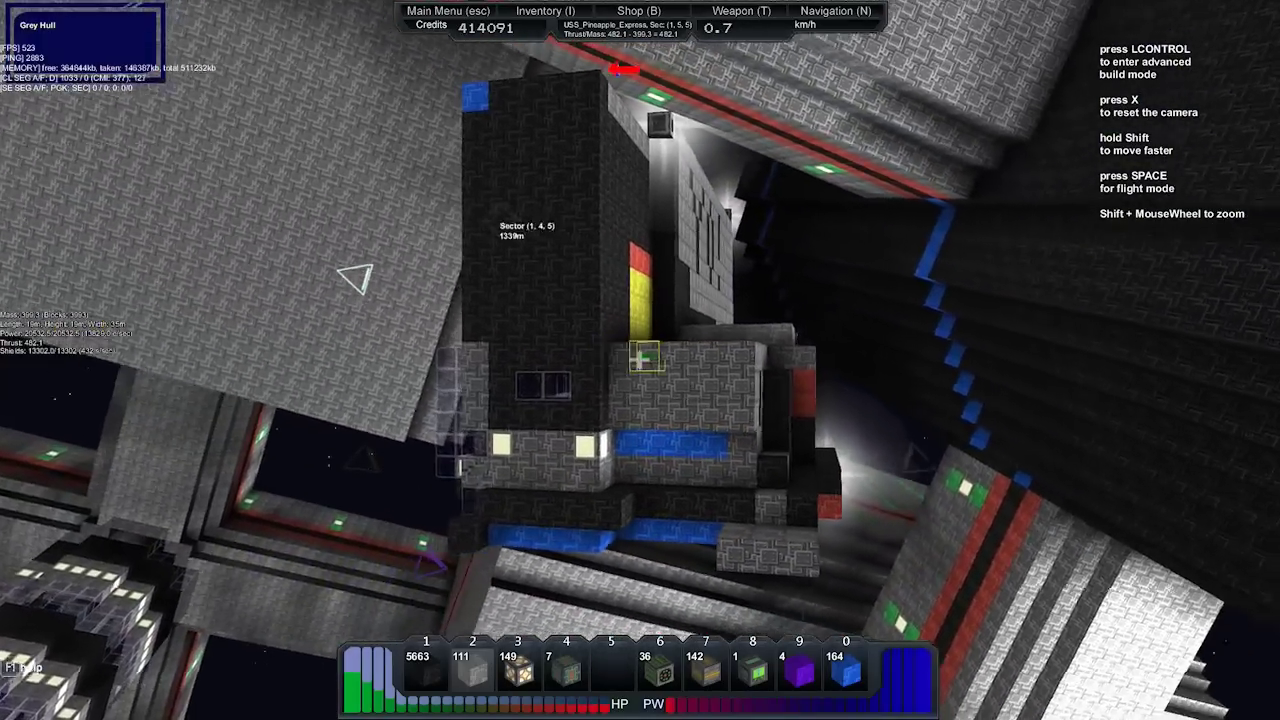
drag(640, 360, 600, 380)
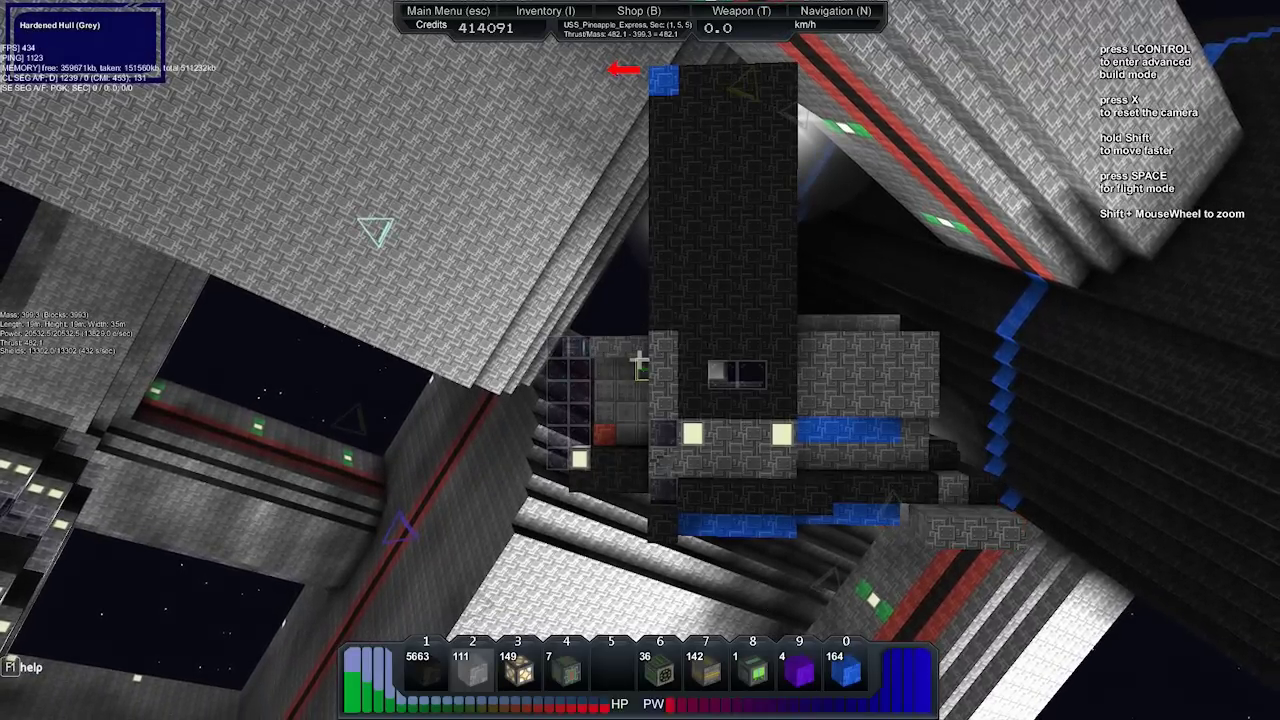
Switch to flight mode and fly out of the station toward the pirate ship.
key(space)
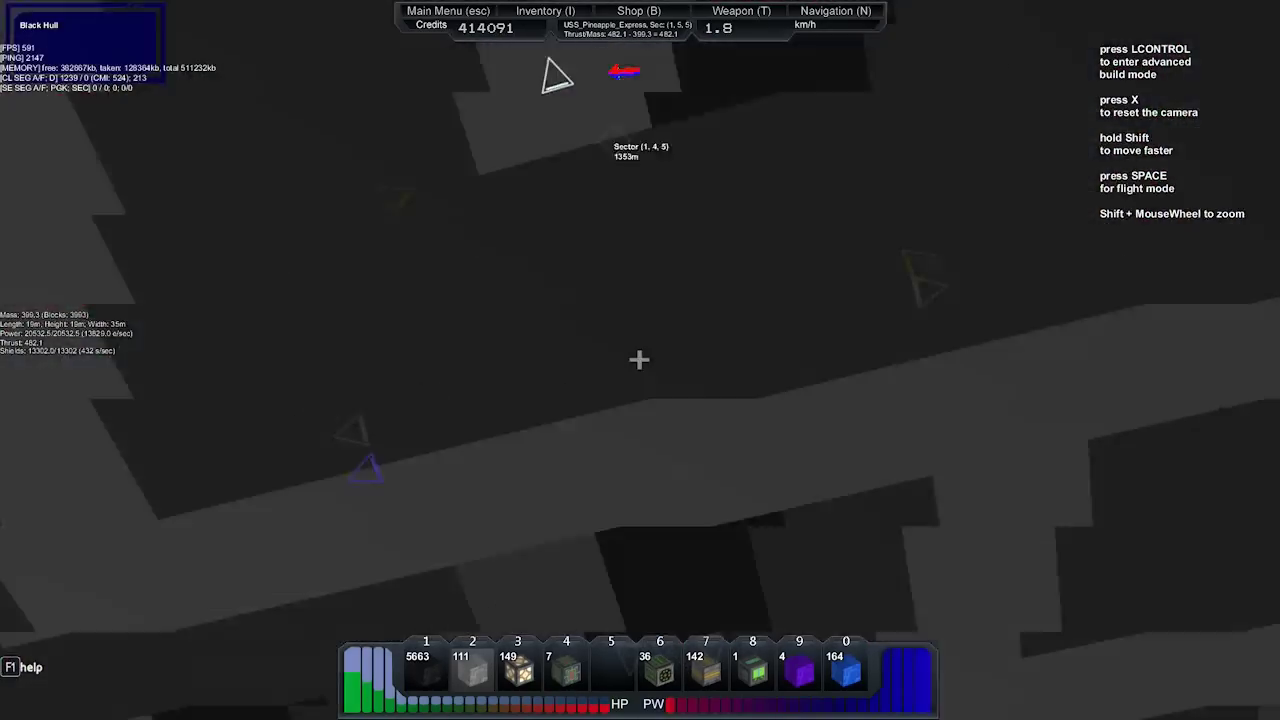
key(space)
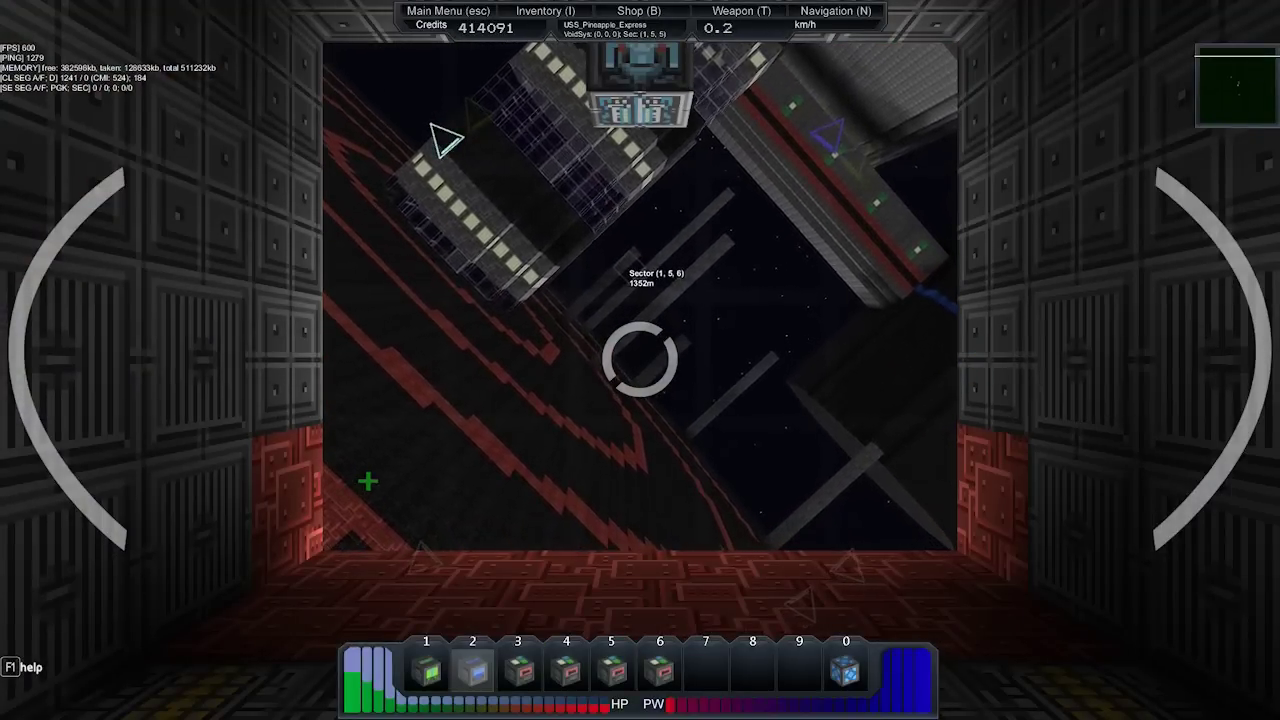
key(w)
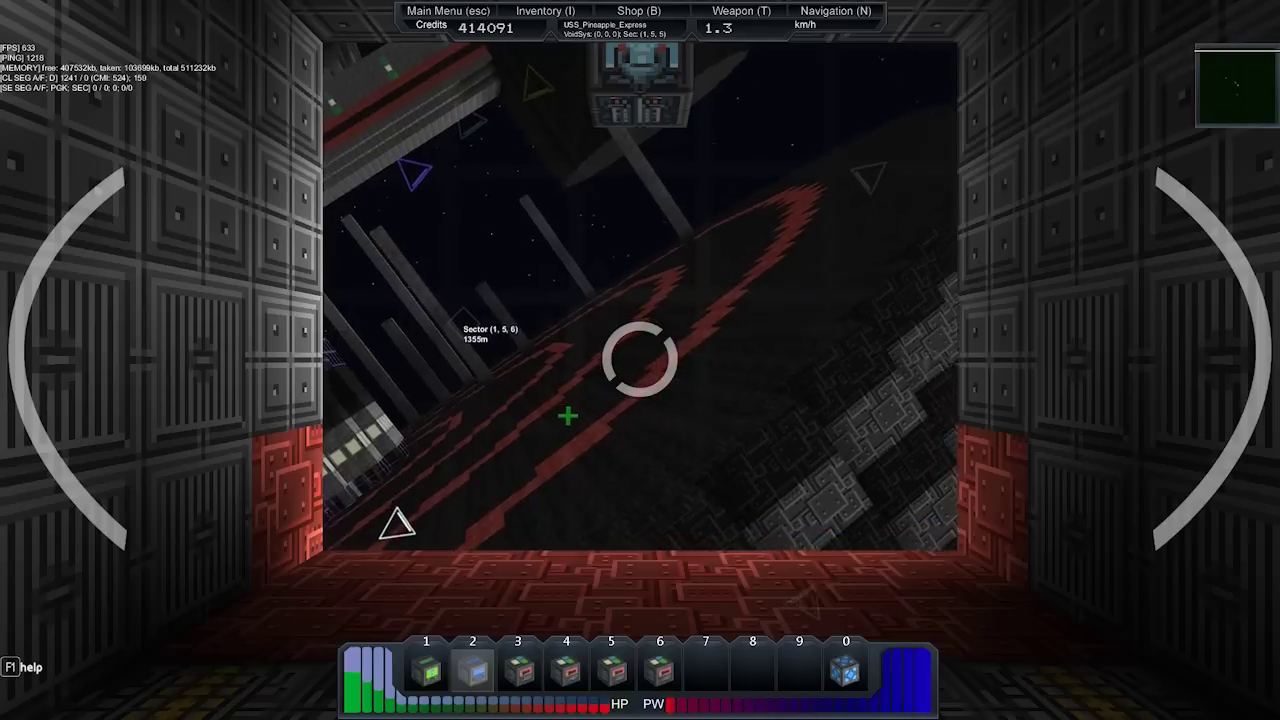
key(w)
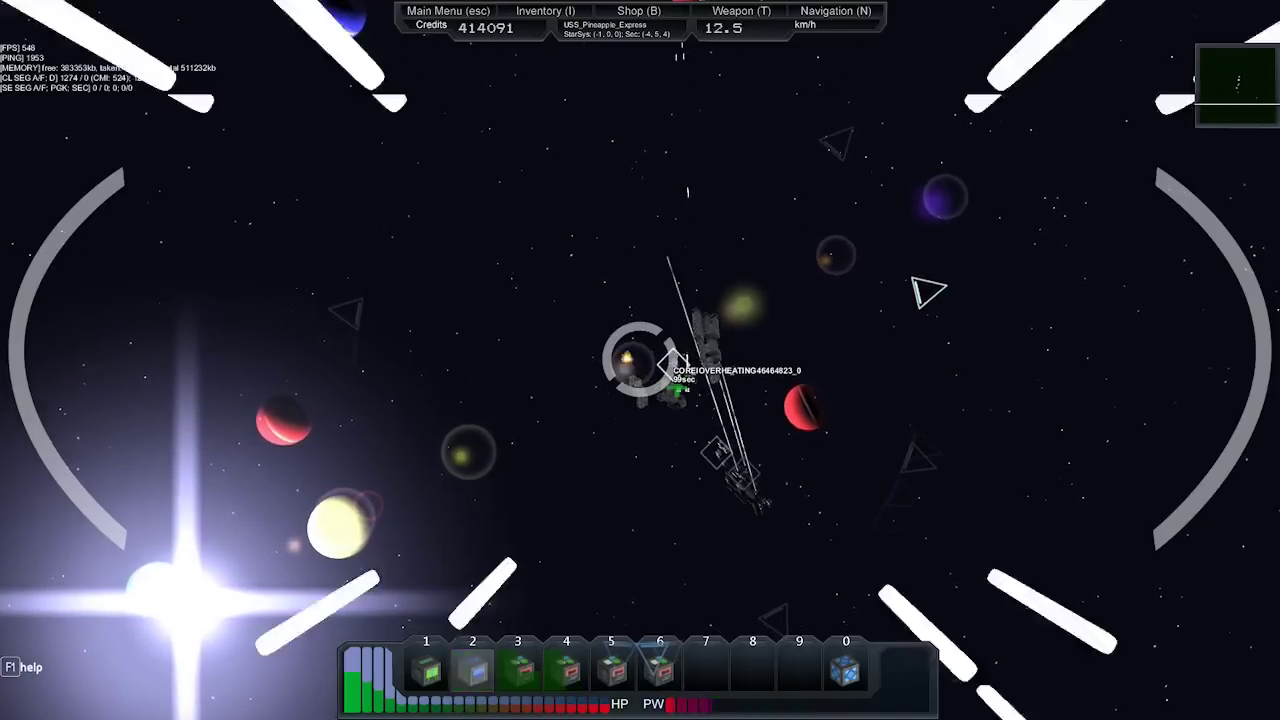
Fire beams from weapon group 7 at the pirate ship until its core overheats, then turn away.
click(640, 360)
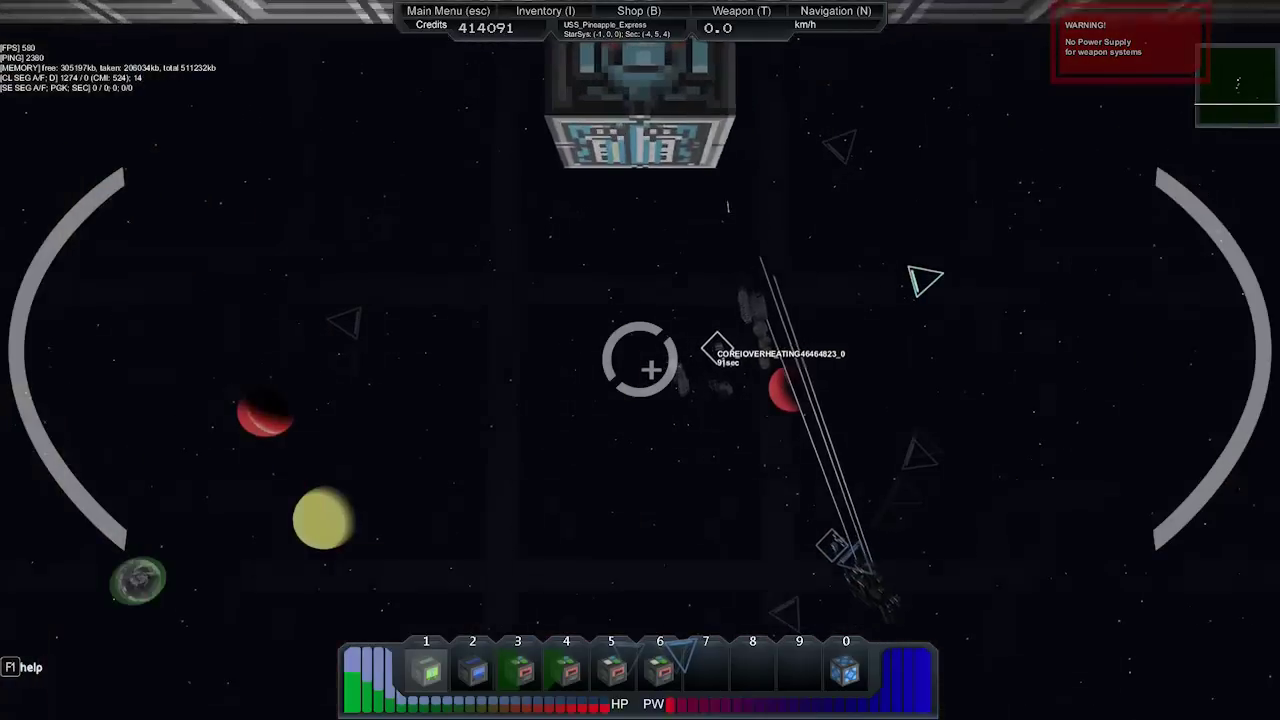
key(7)
click(640, 360)
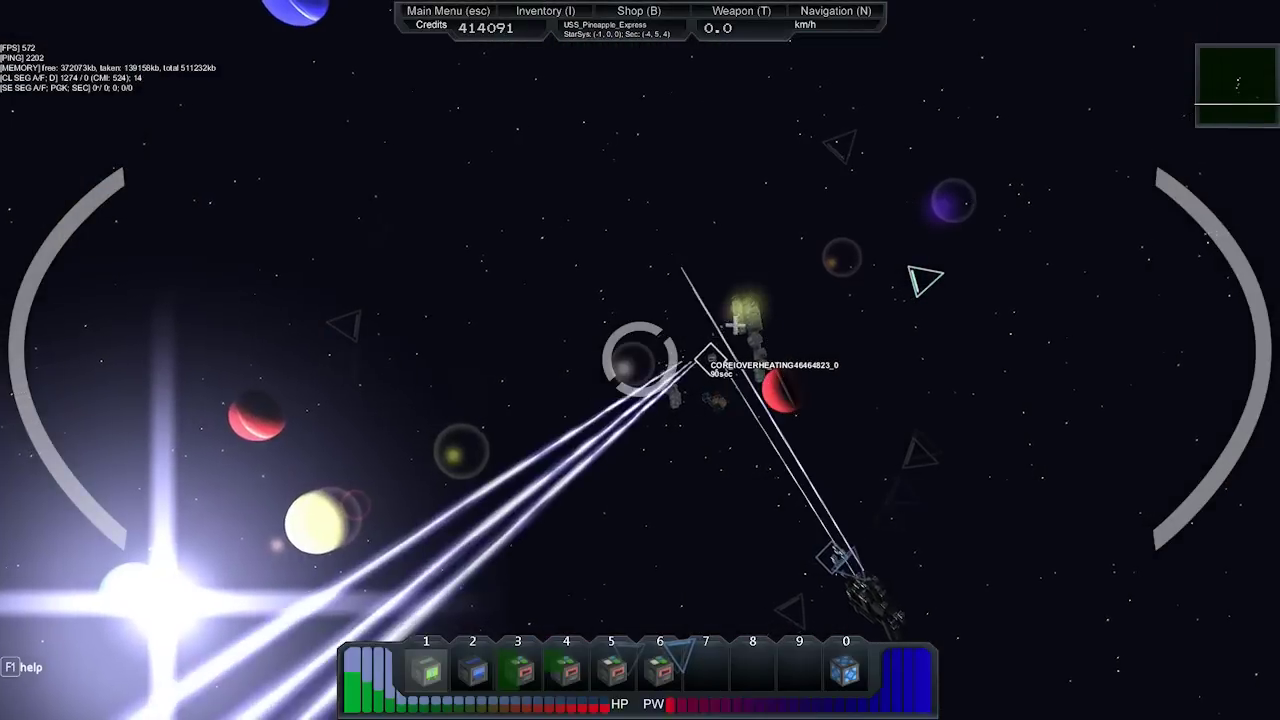
click(640, 360)
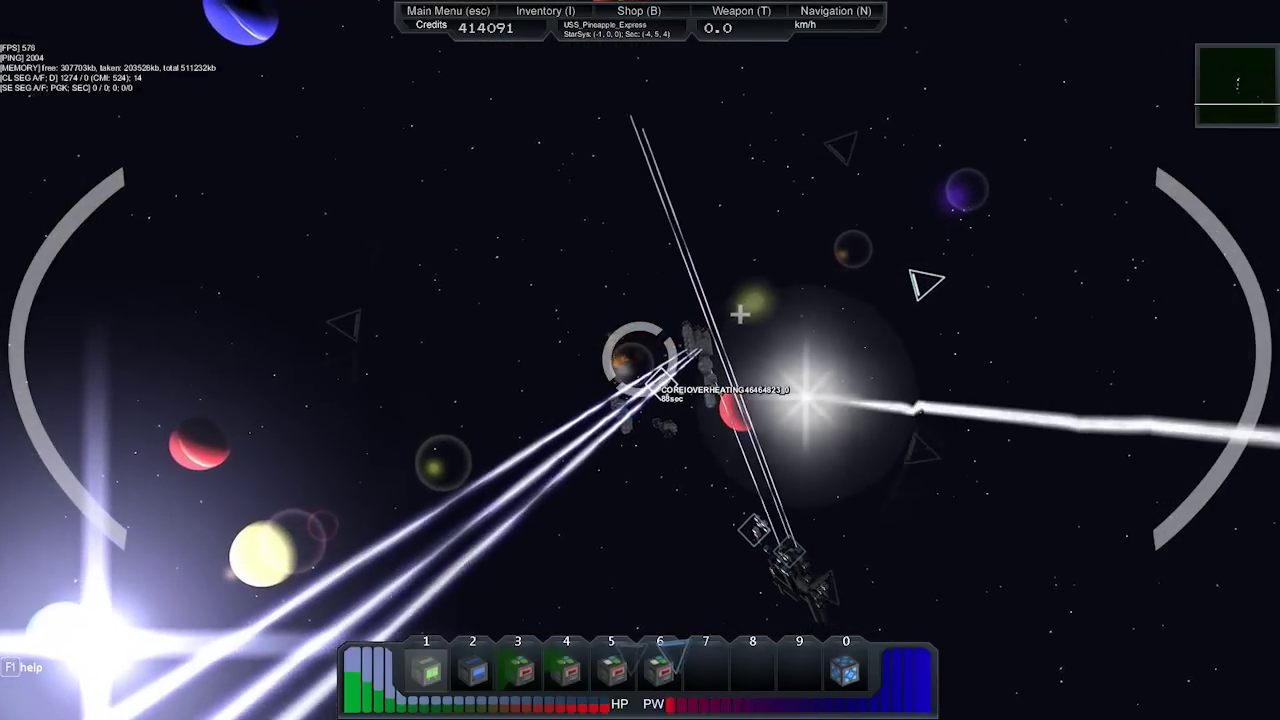
click(640, 360)
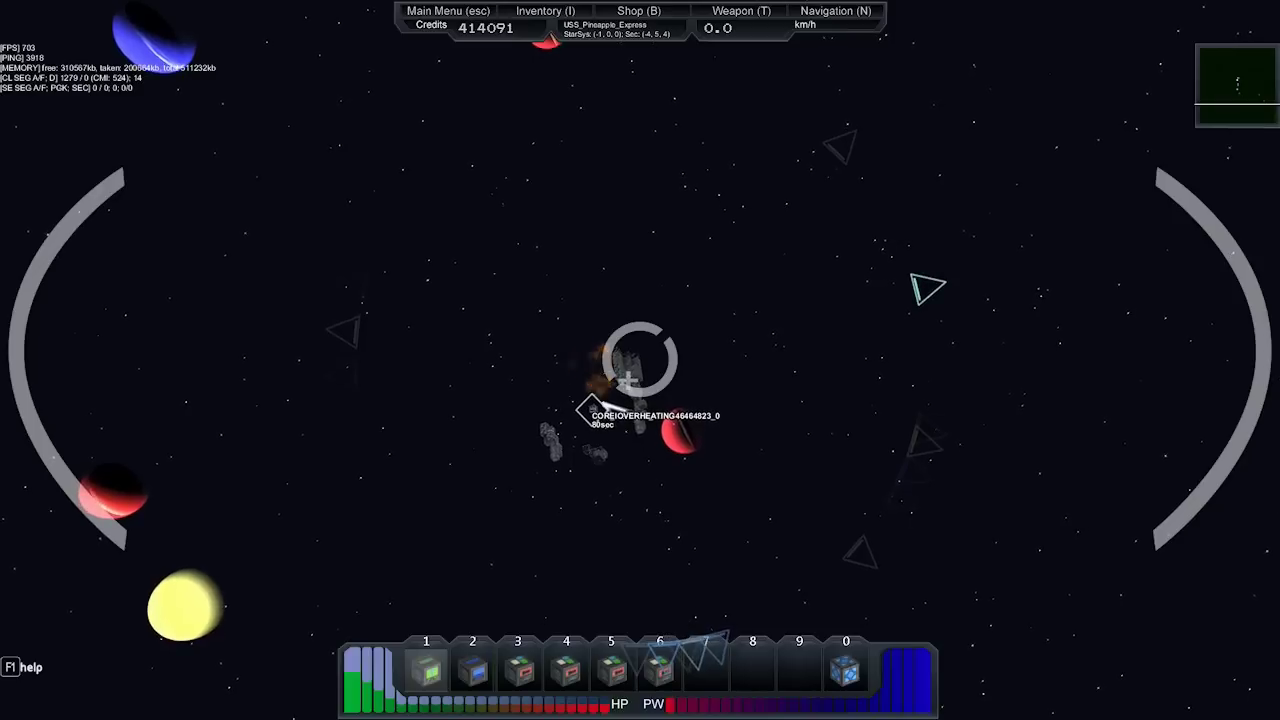
click(640, 360)
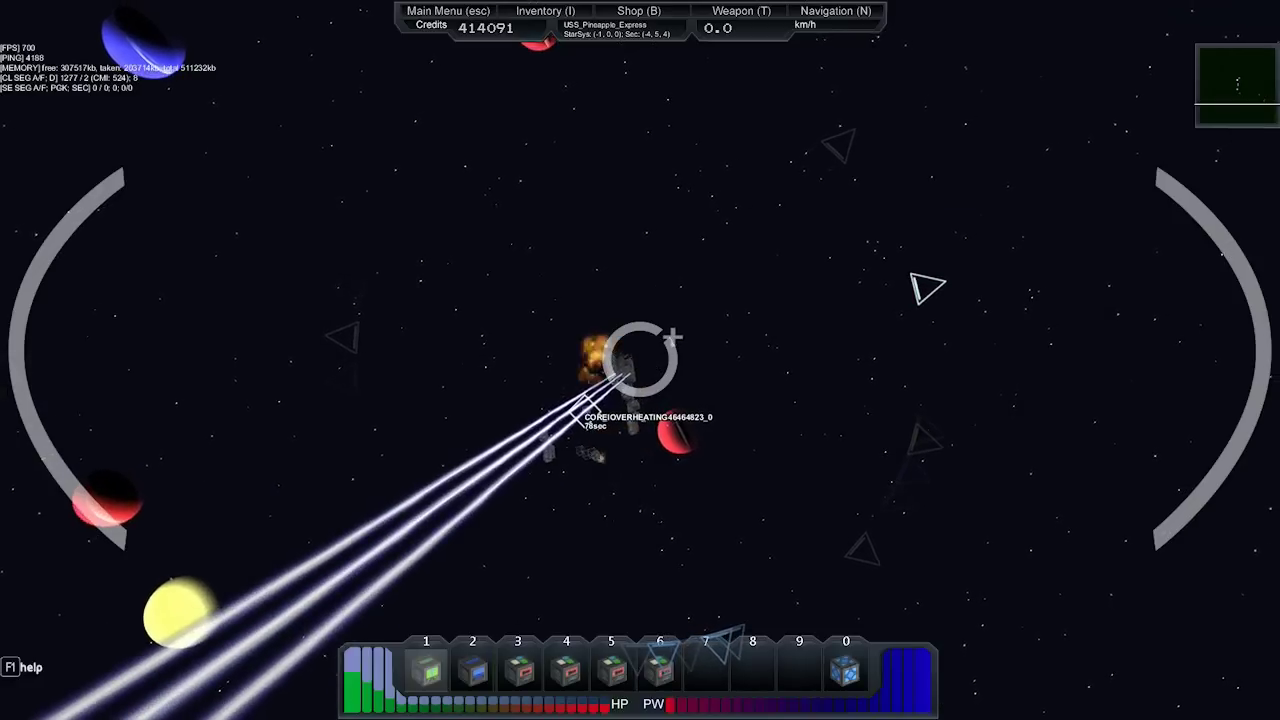
drag(640, 360, 640, 360)
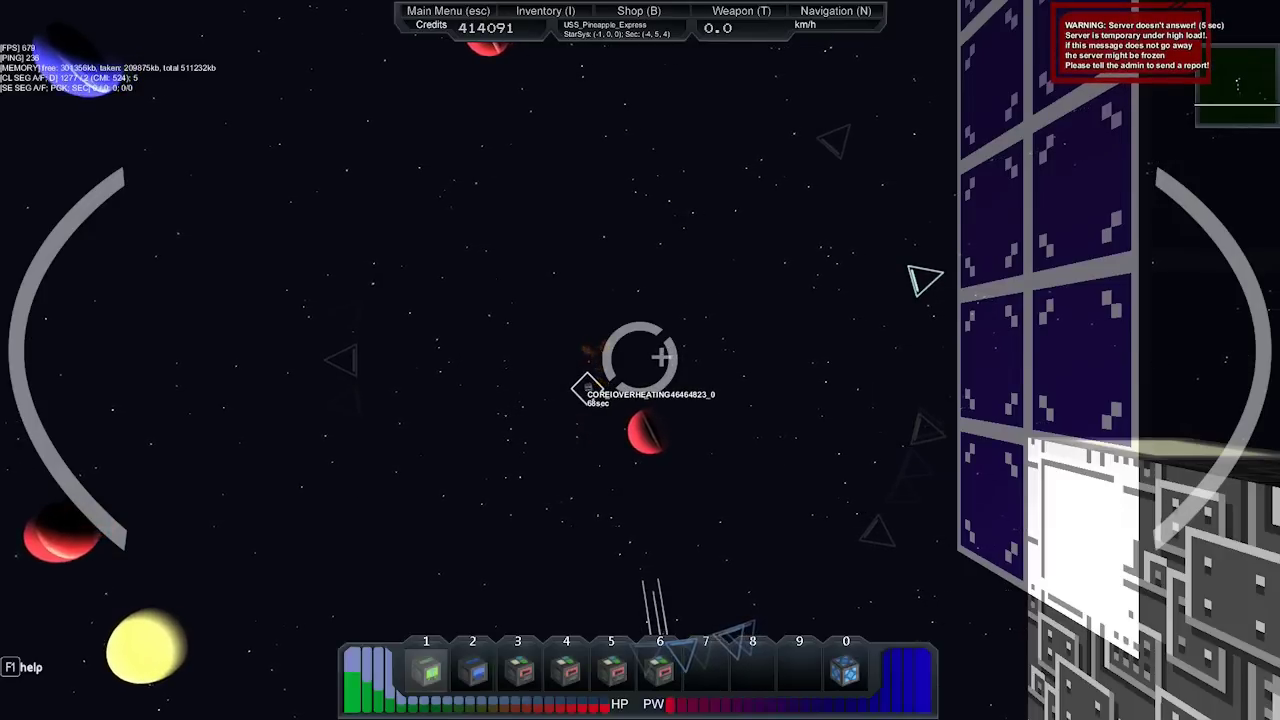
drag(640, 360, 900, 360)
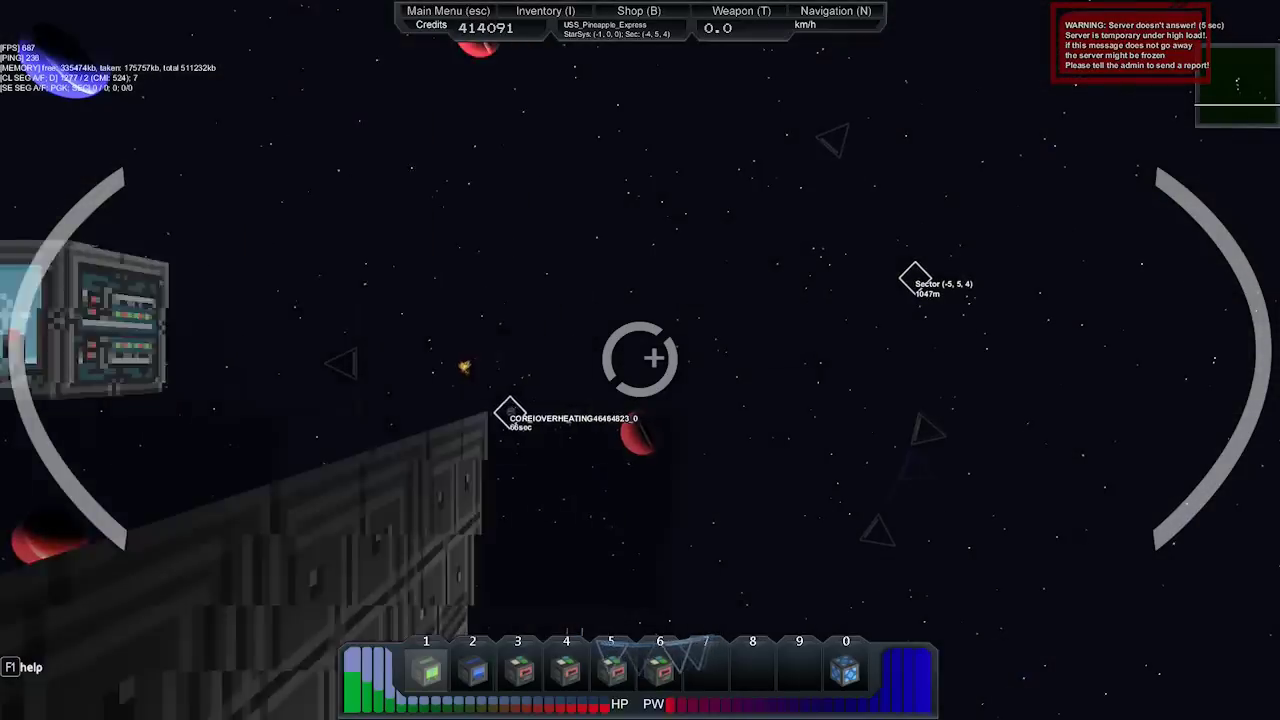
key(n)
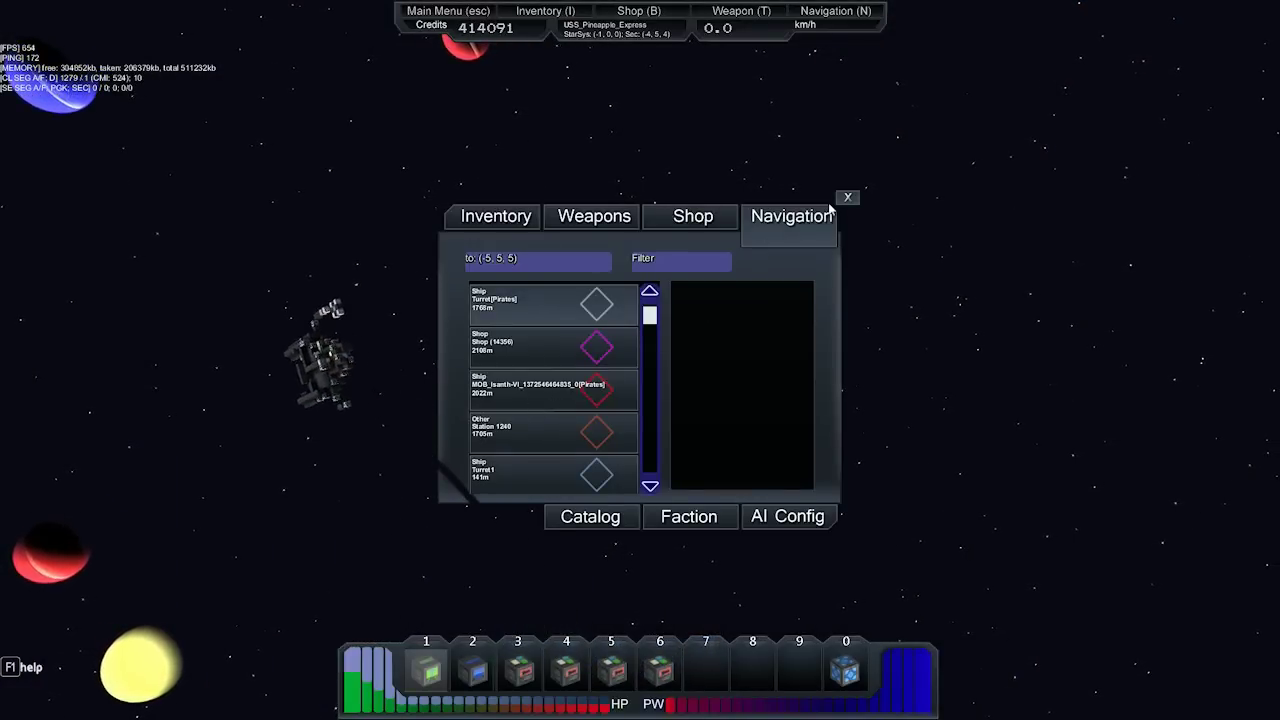
click(849, 199)
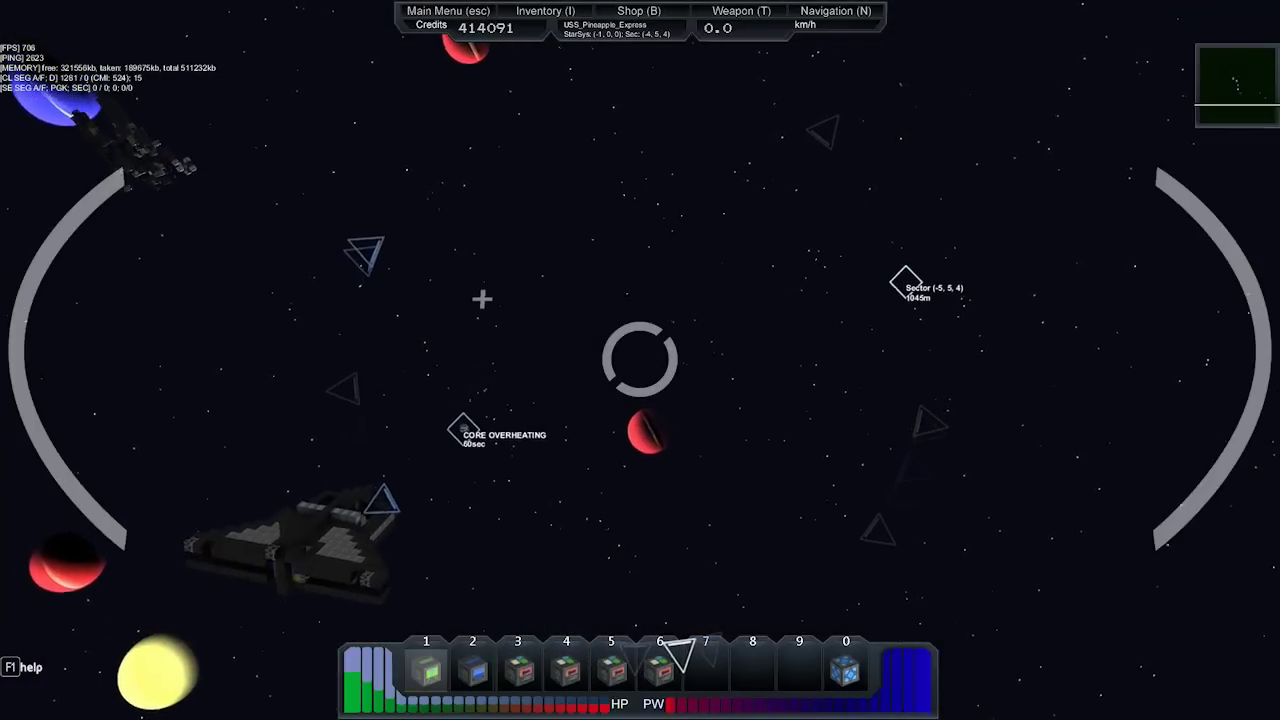
drag(640, 360, 560, 320)
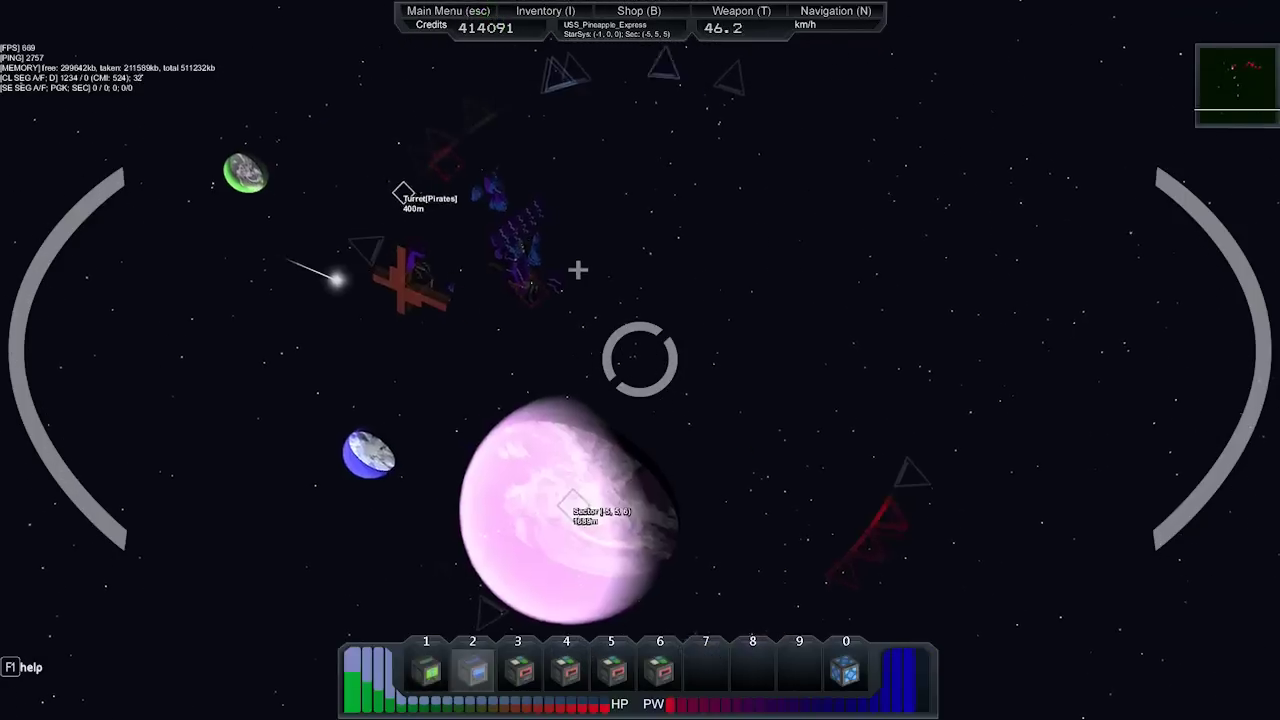
Fire at the Turret[Pirates] station using weapon group 2.
key(2)
click(640, 360)
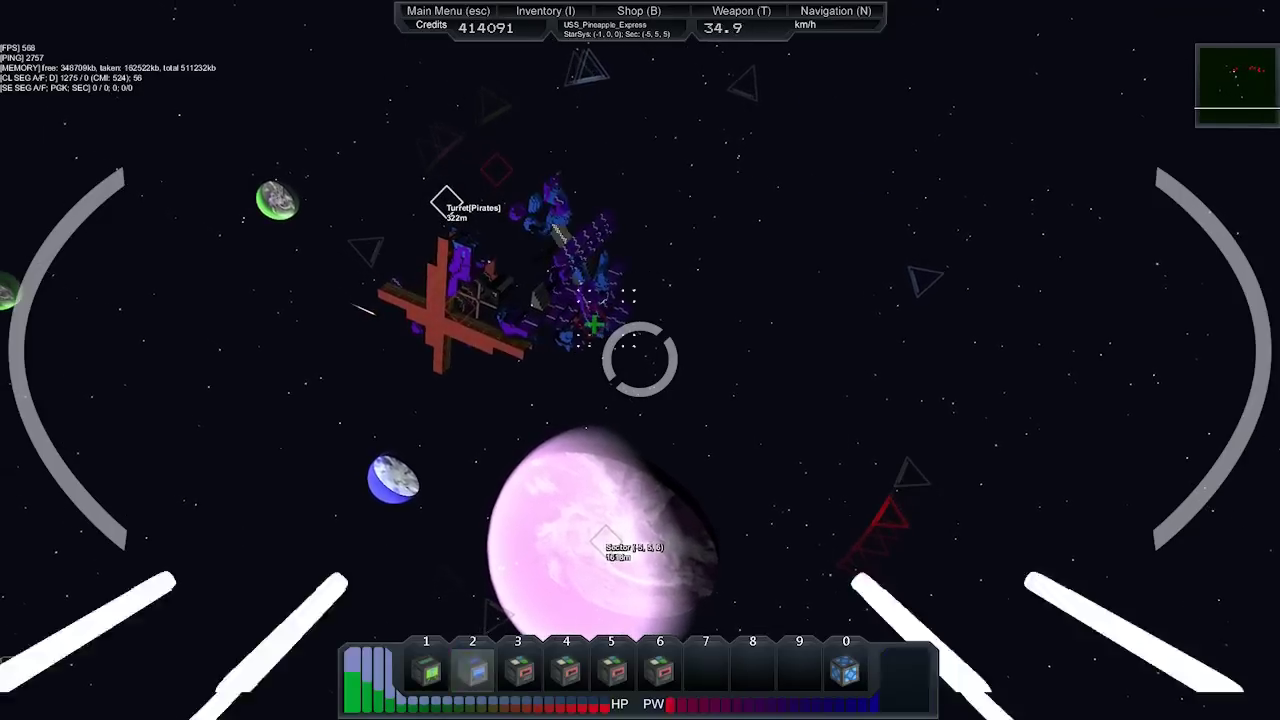
click(640, 360)
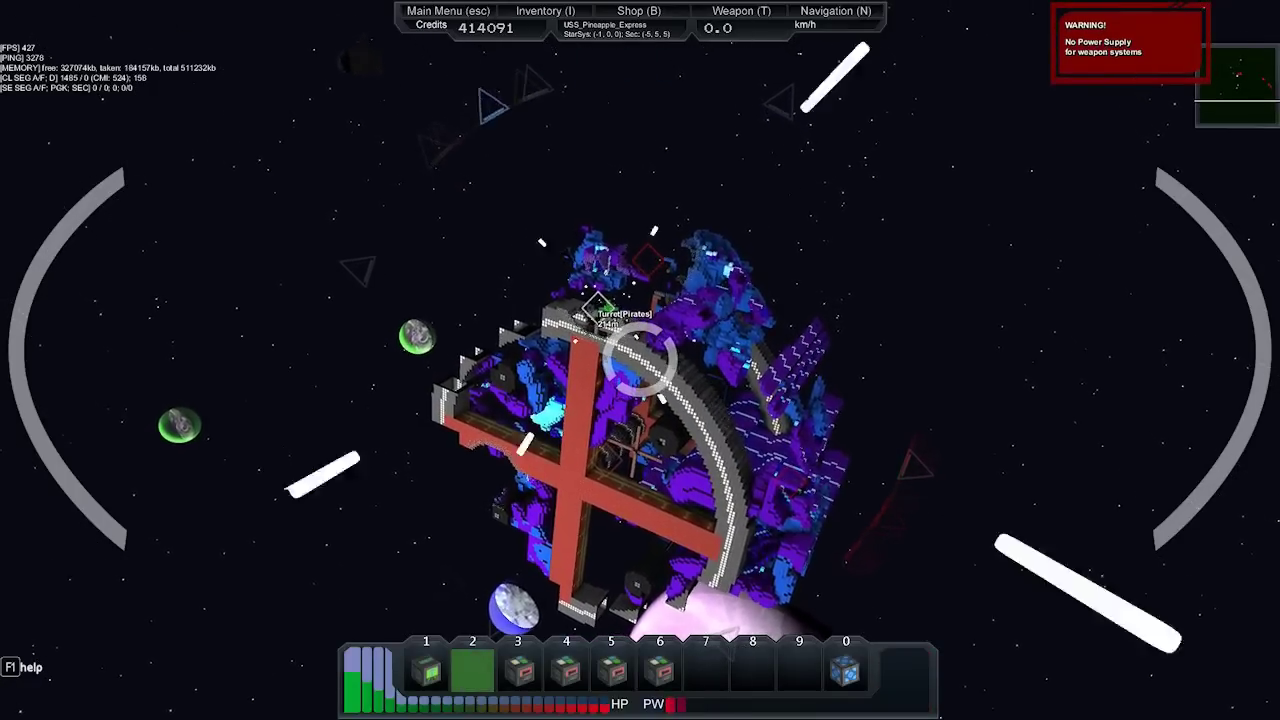
Fly forward through and past the pirate station.
key(w)
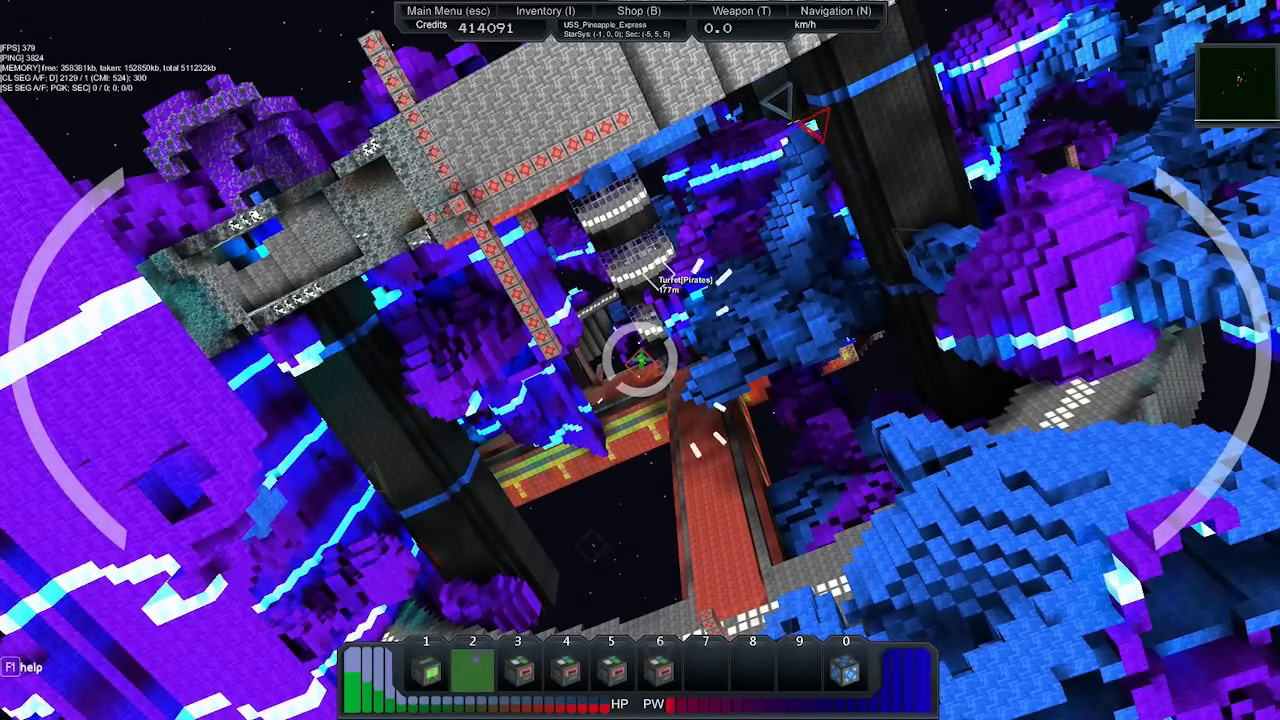
key(w)
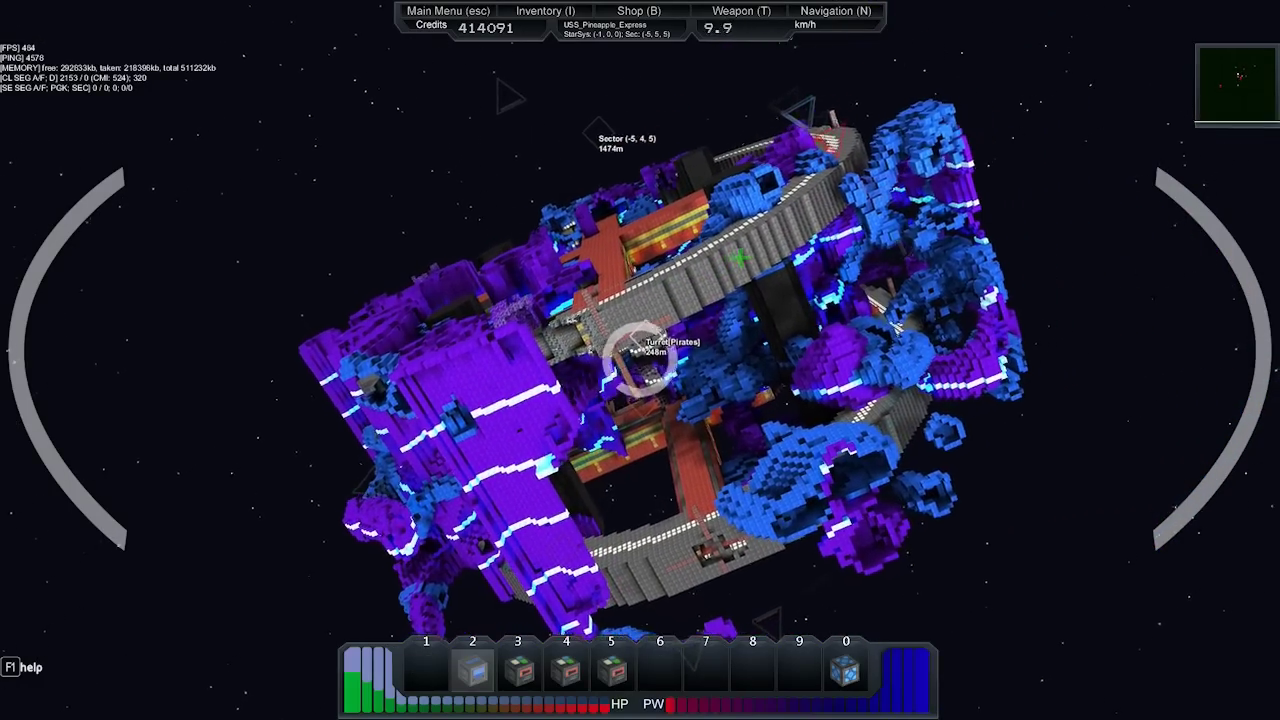
key(w)
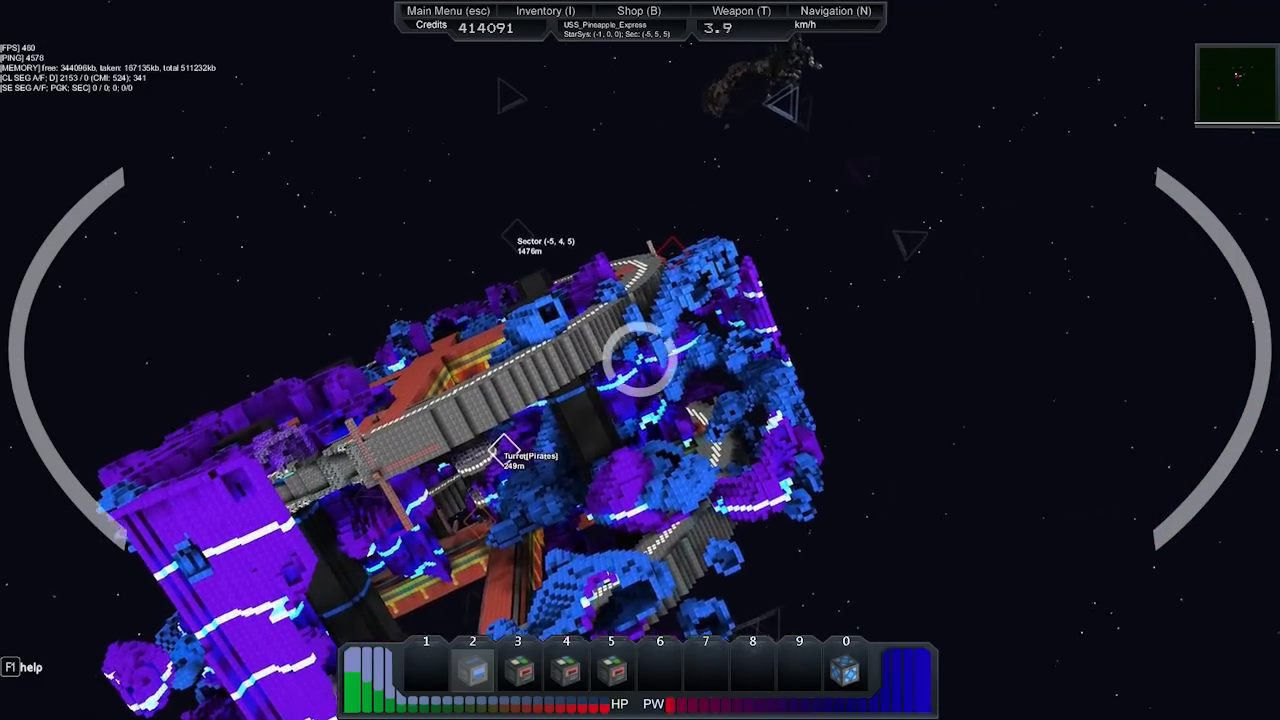
key(w)
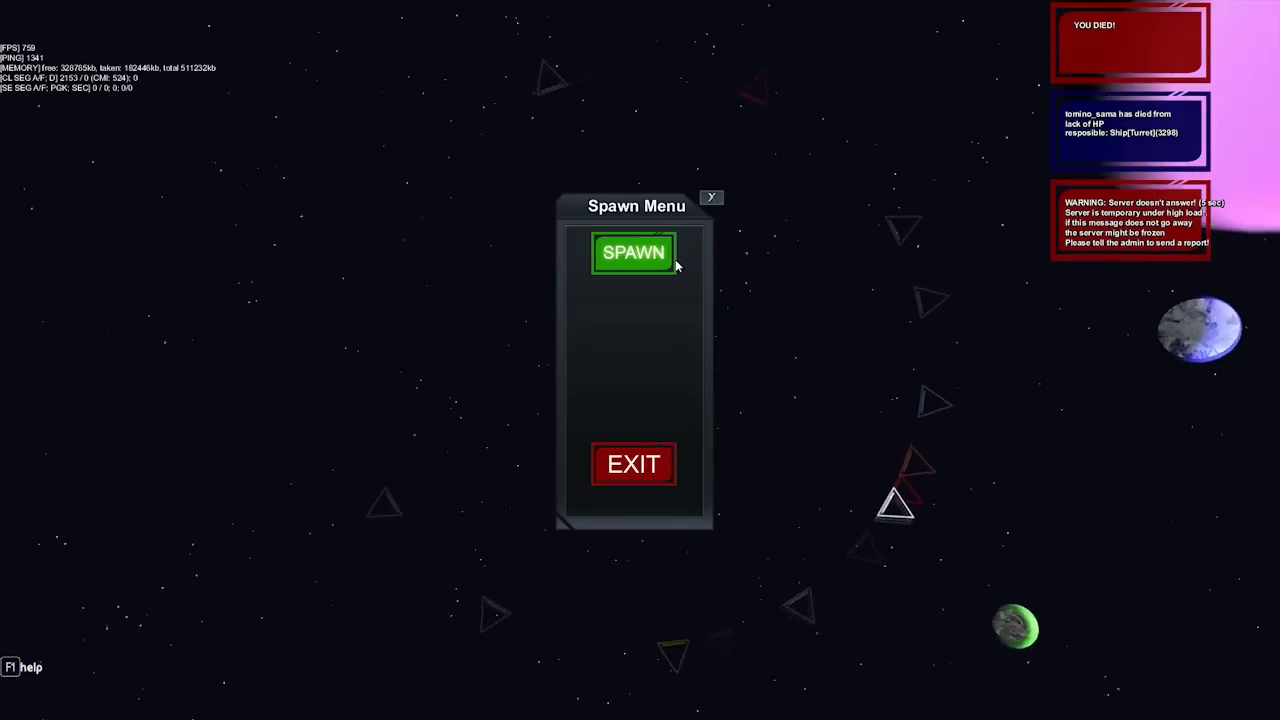
Respawn from the Spawn Menu, returning to sector (-4, 5, 5) near a shop.
click(633, 252)
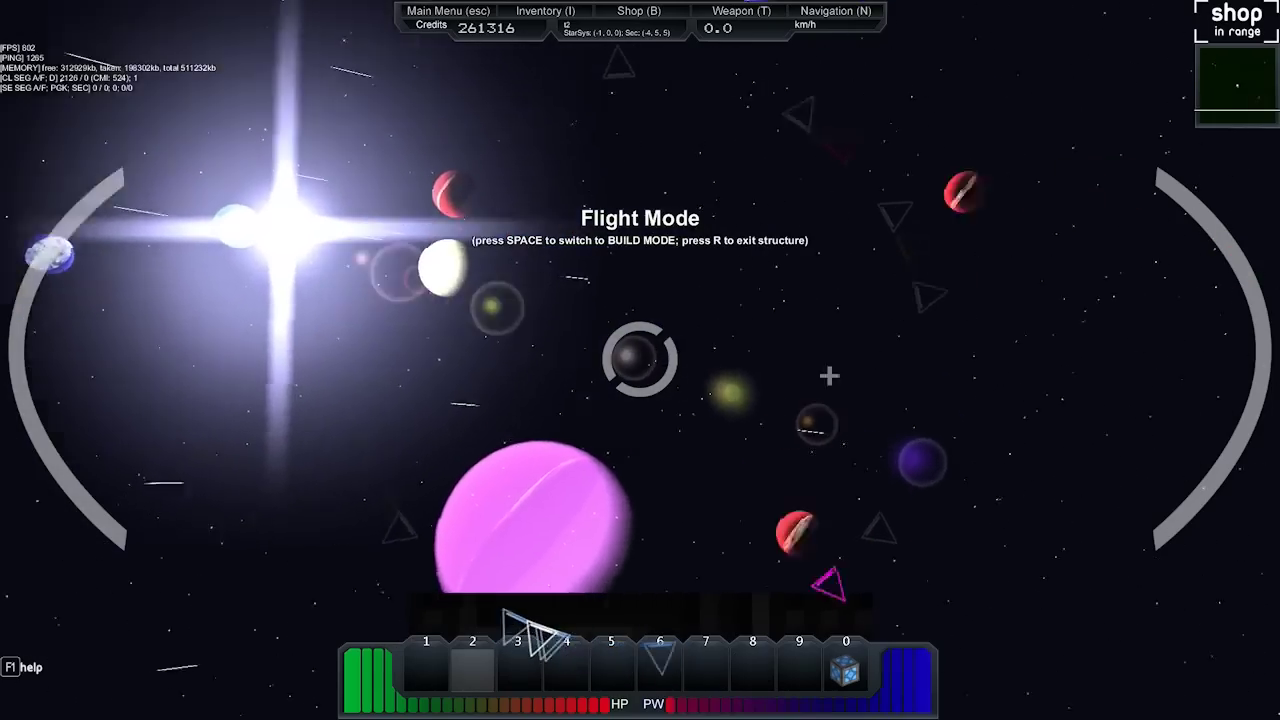
Fly toward sector (-5, 5, 5) using hotbar slots 1 and 3 to reach the overheating wreck.
key(w)
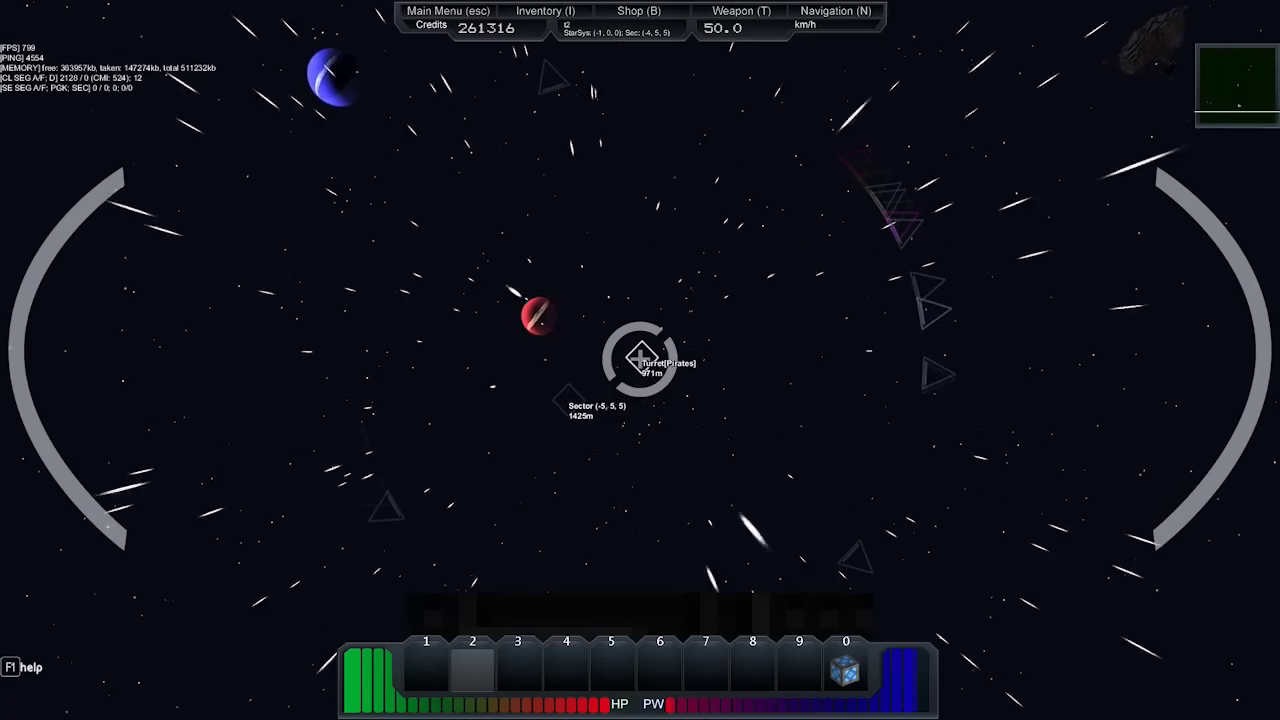
key(1)
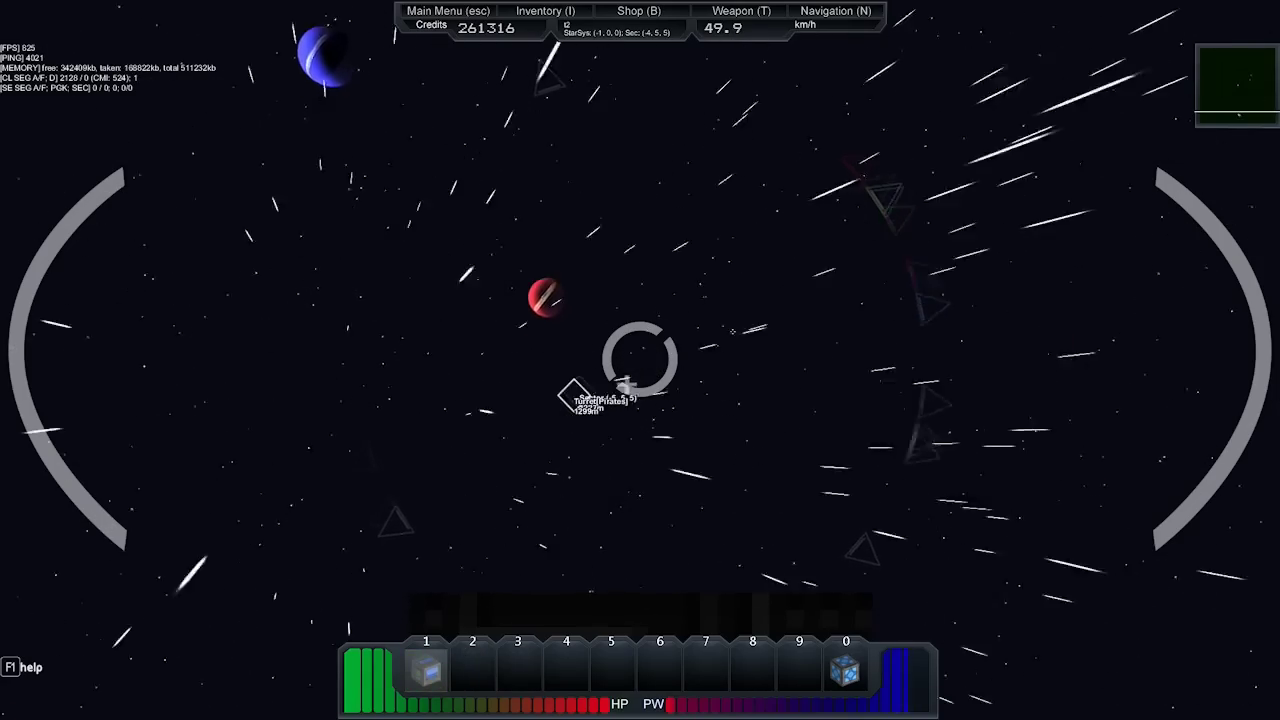
key(3)
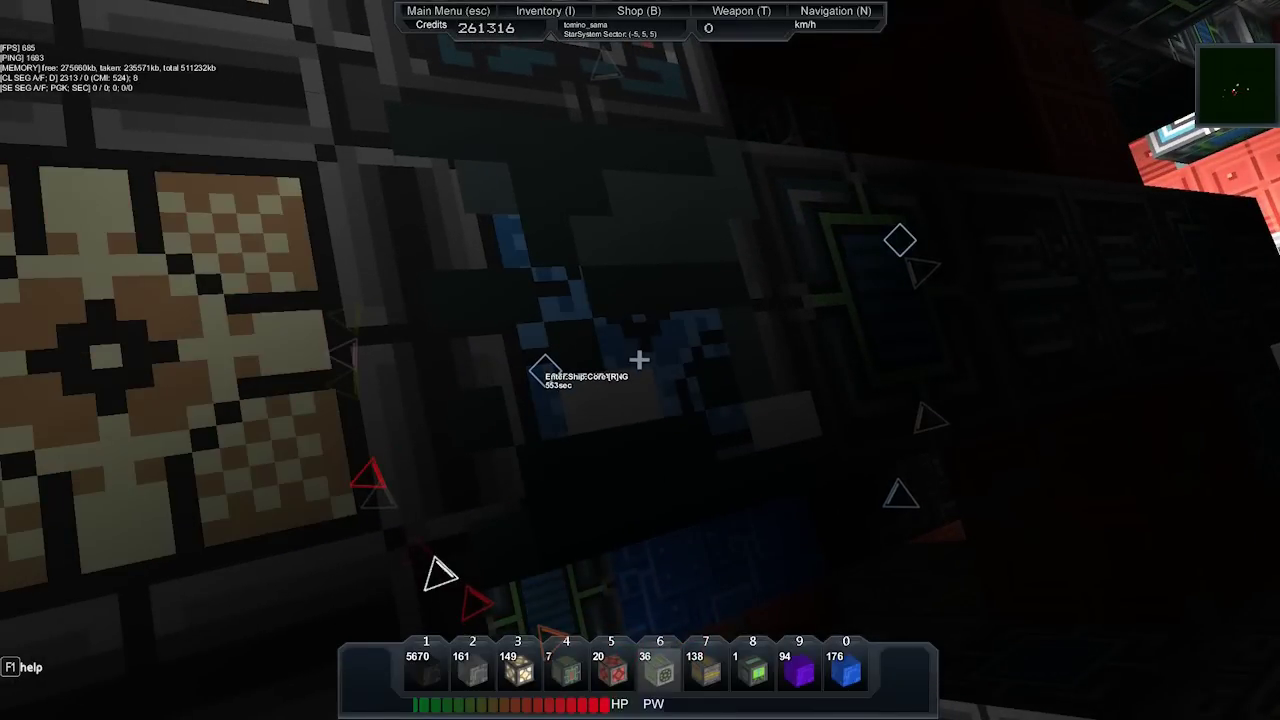
Enter and exit the ship core twice, ending on foot inside the ship in sector (-4, 5, 5).
key(r)
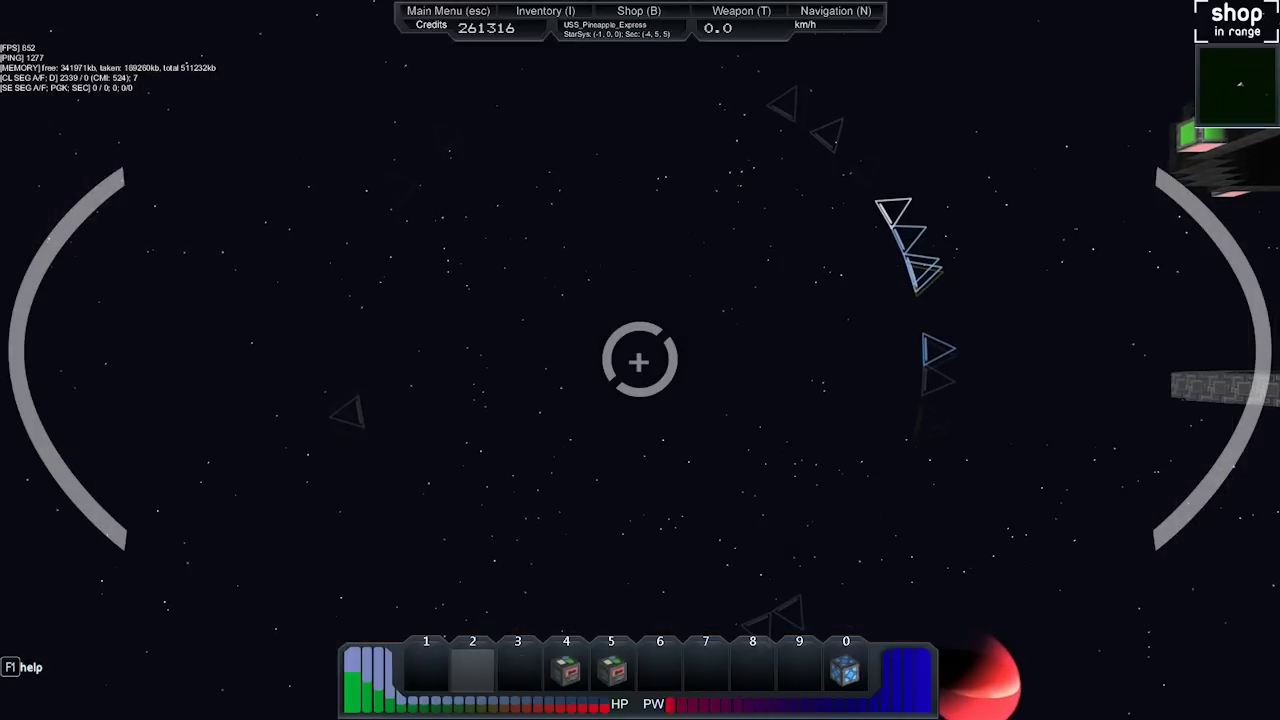
key(r)
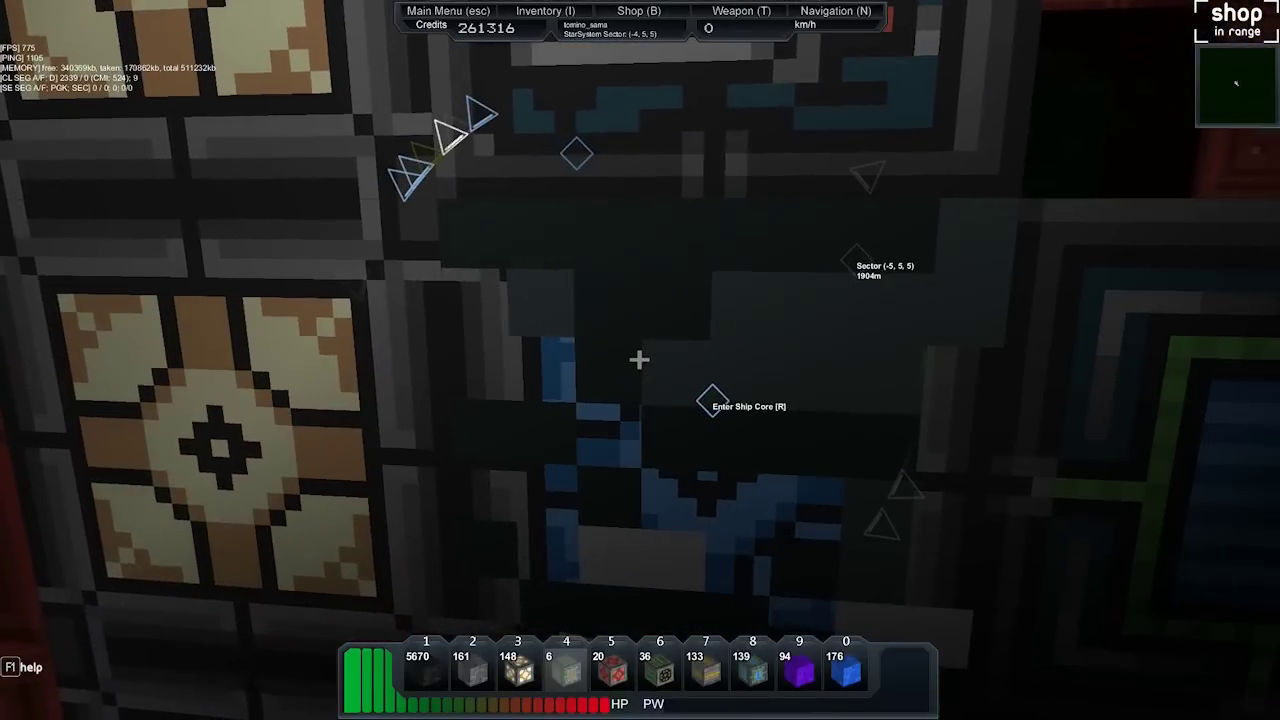
key(r)
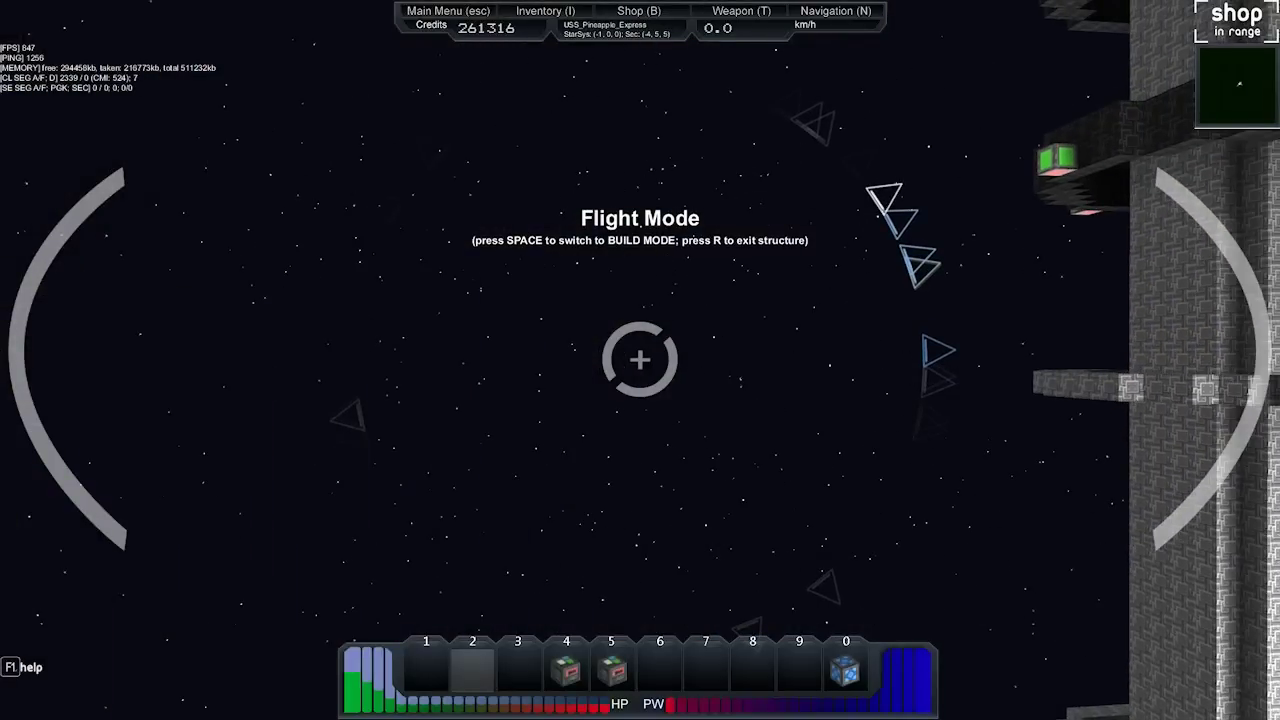
key(r)
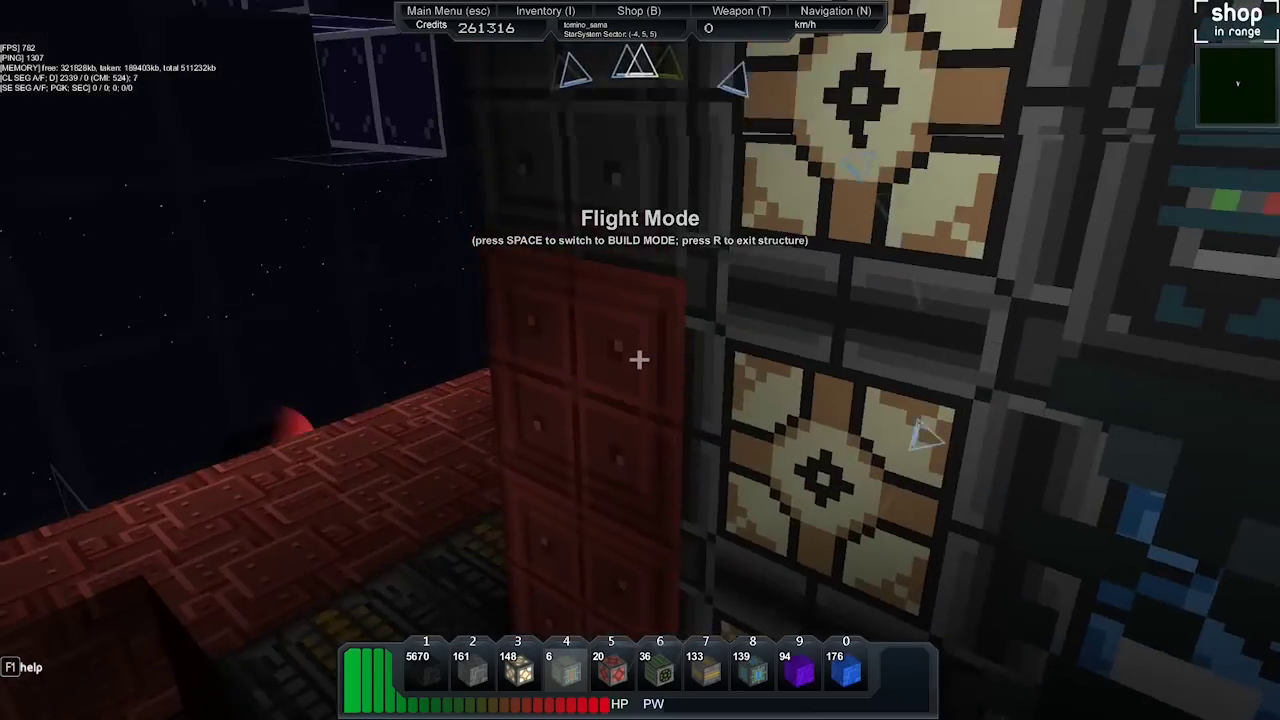